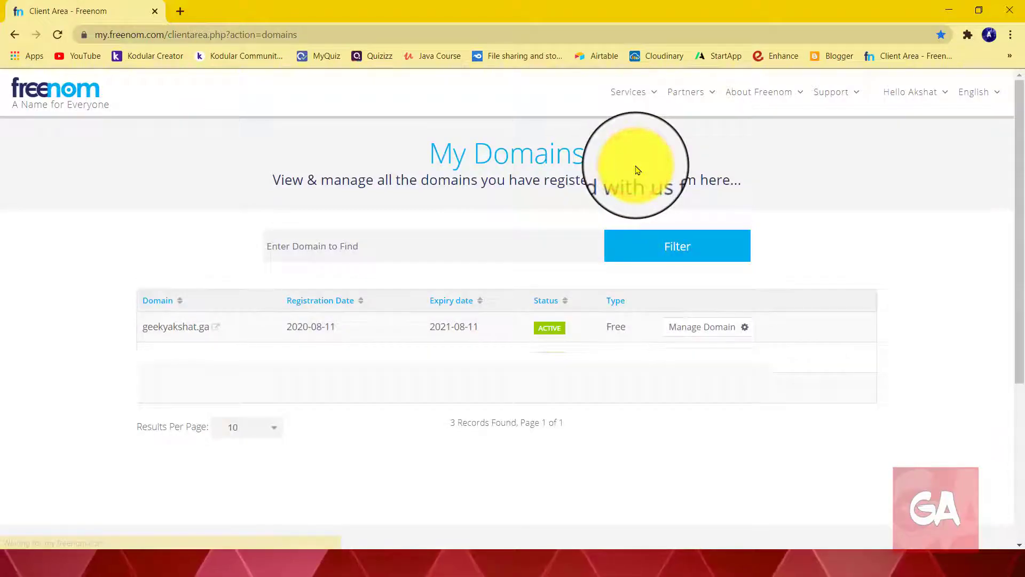
# Step: Open the registered domain geekyakshat.ga from the domain list in a separate tab, check whether it loads, and close it
pyautogui.moveTo(133, 326); pyautogui.dragTo(208, 333)
pyautogui.click(148, 342)
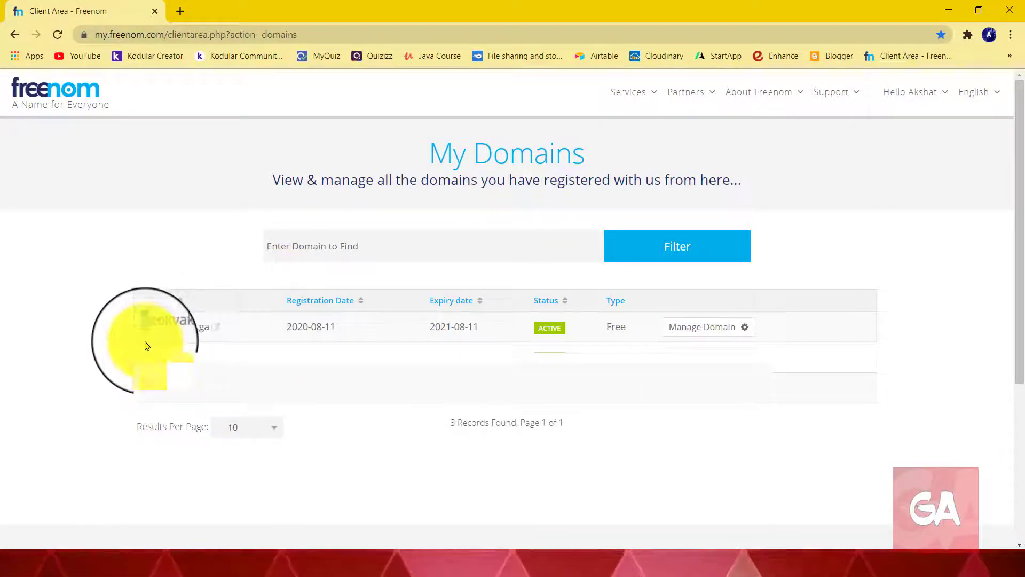
pyautogui.rightClick(216, 331)
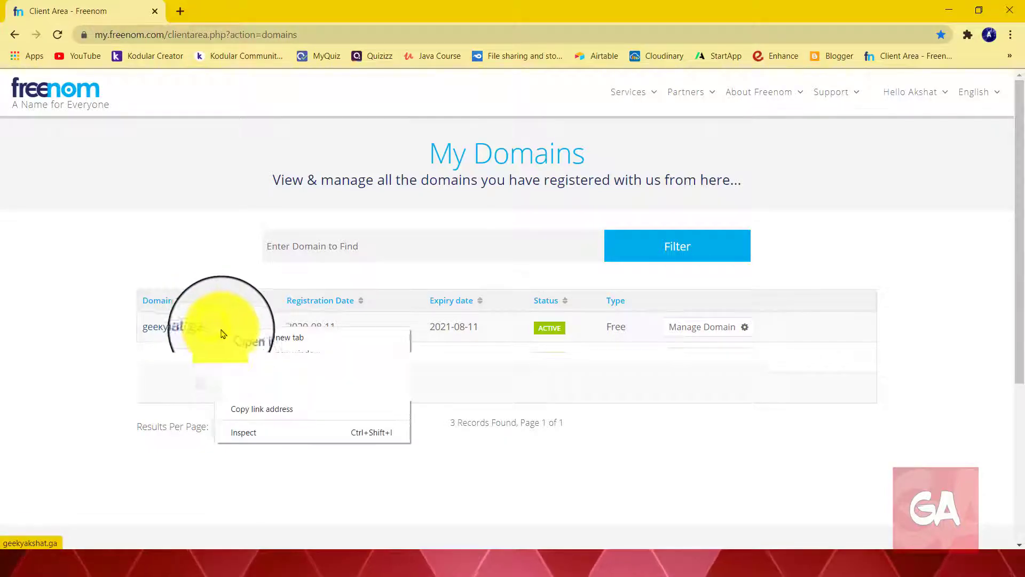
pyautogui.click(229, 337)
pyautogui.click(217, 11)
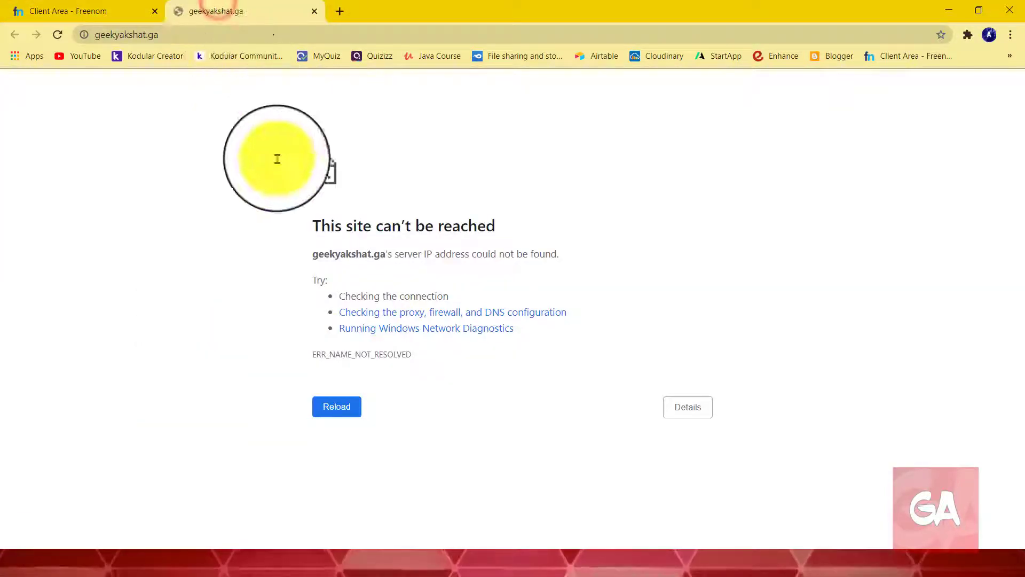
pyautogui.moveTo(315, 256); pyautogui.dragTo(458, 288)
pyautogui.click(316, 256)
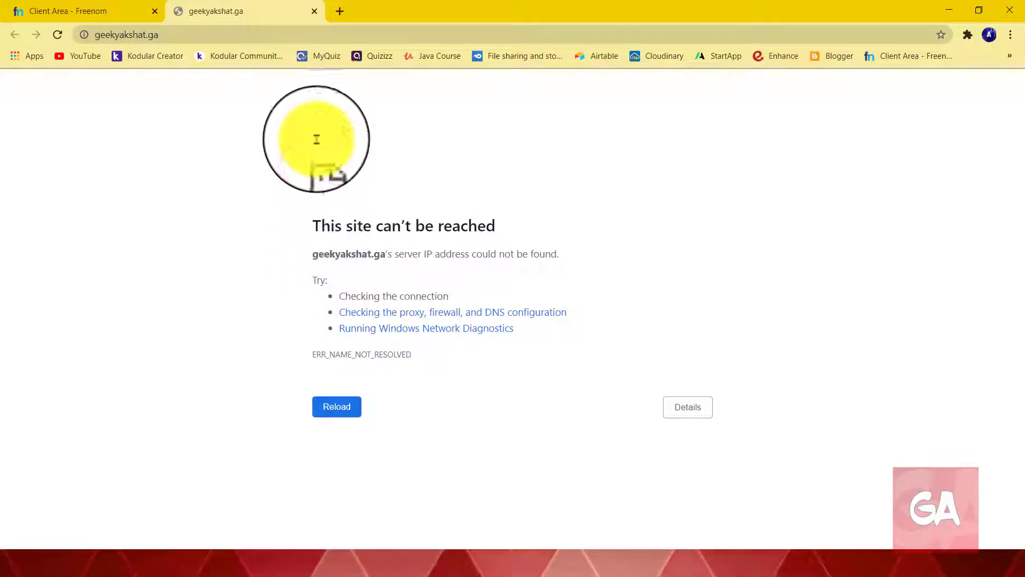
pyautogui.click(318, 12)
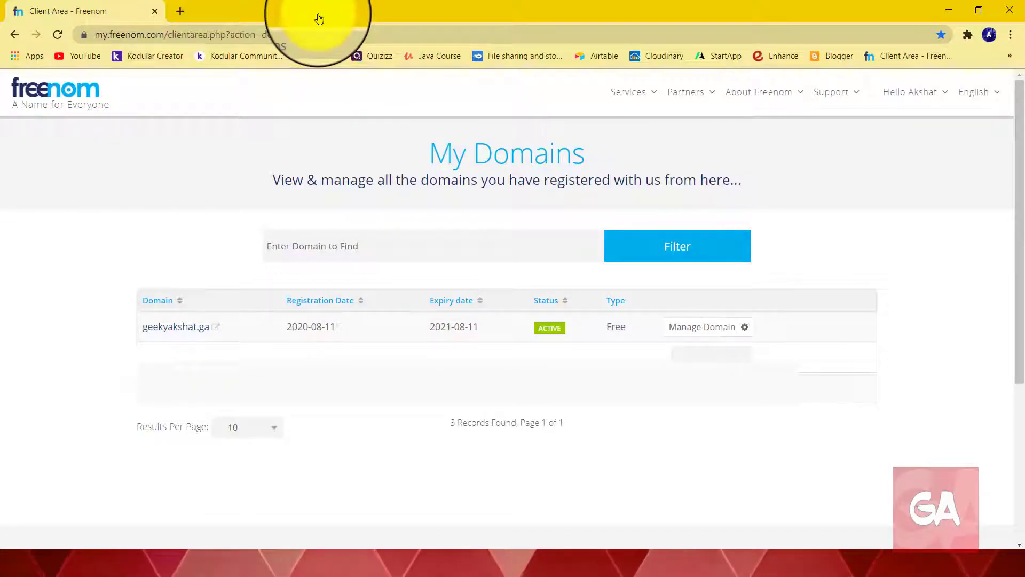
# Step: Load the infinityfree.net web hosting site in a new browser tab
pyautogui.click(181, 11)
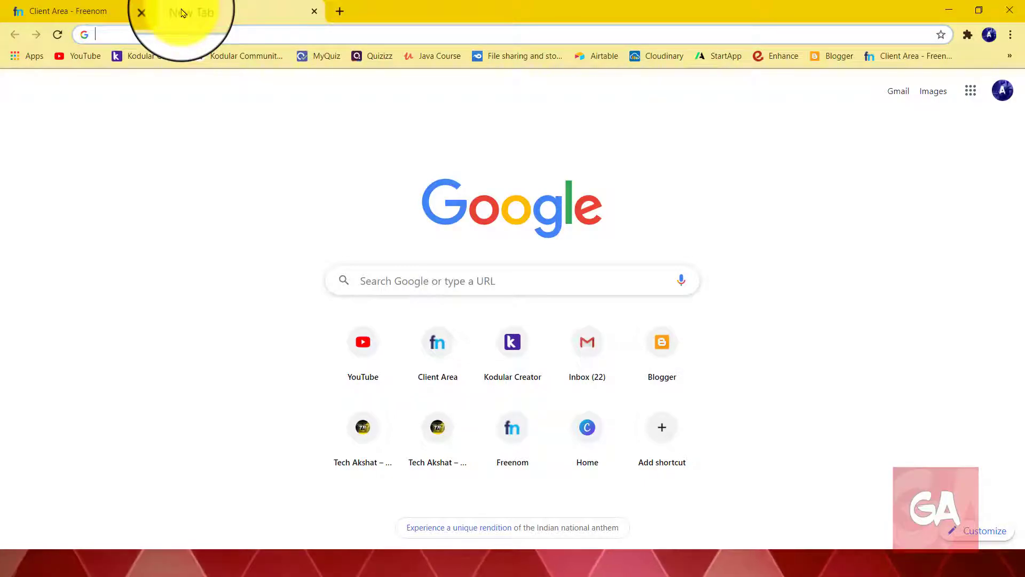
pyautogui.write('infi')
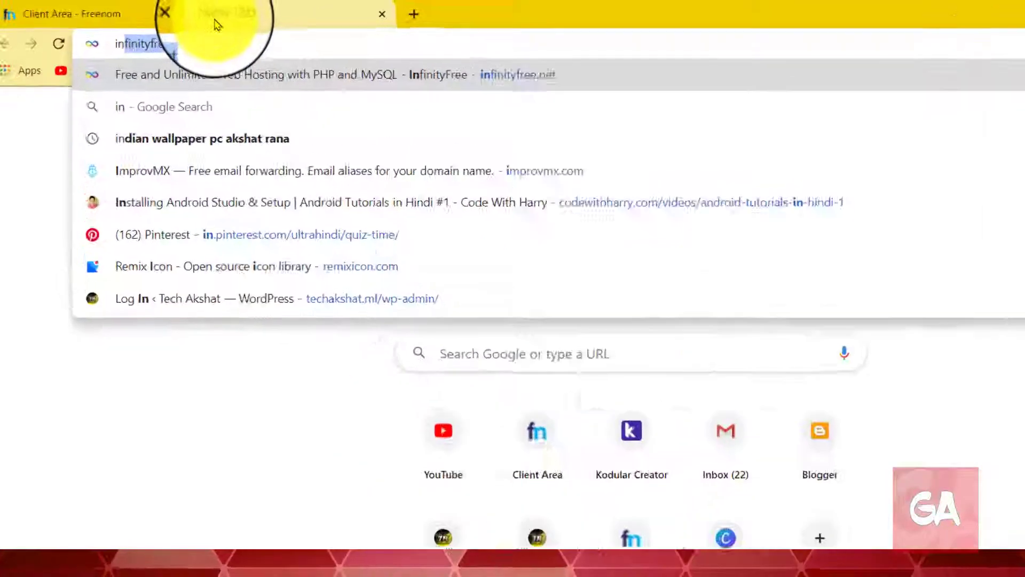
pyautogui.write('nity')
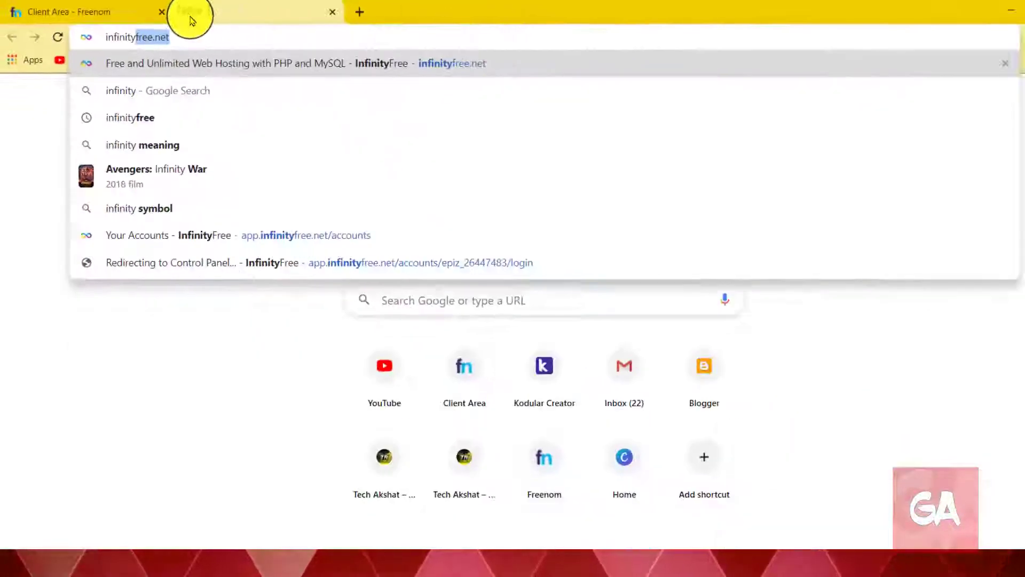
pyautogui.press('Return')
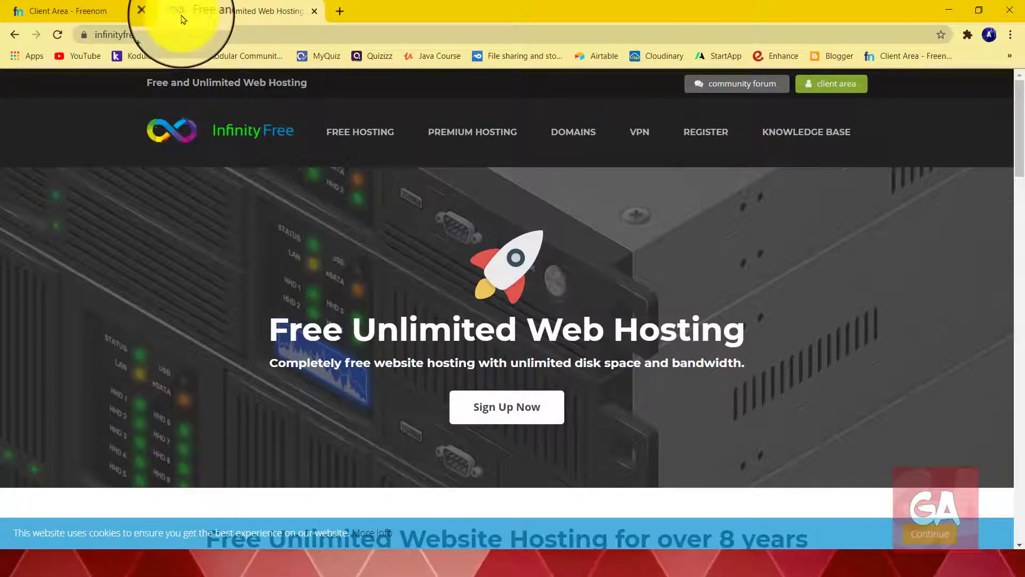
# Step: Examine the hosting benefits on the InfinityFree home page, such as speed, uptime, cost, ads and domain support
pyautogui.scroll(-7, 755, 314)
pyautogui.scroll(-5, 831, 349)
pyautogui.scroll(6, 829, 348)
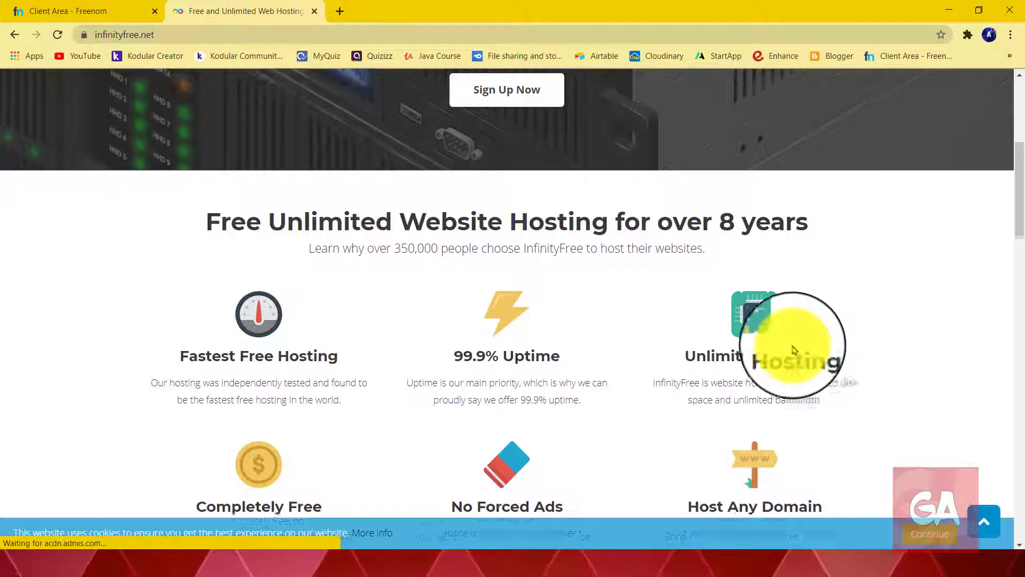
pyautogui.scroll(-1, 807, 351)
pyautogui.moveTo(181, 293); pyautogui.dragTo(310, 293)
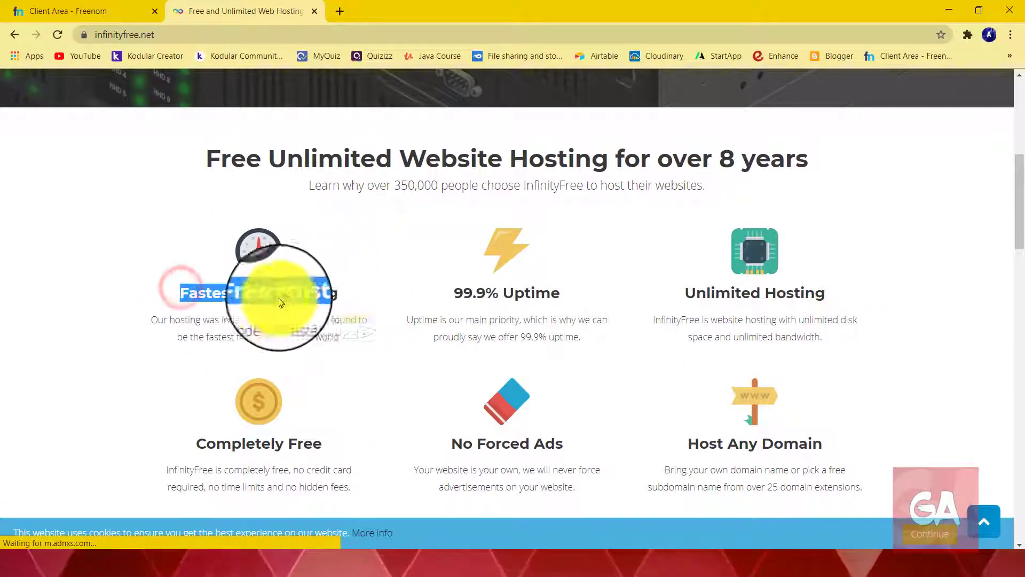
pyautogui.moveTo(458, 289); pyautogui.dragTo(498, 297)
pyautogui.moveTo(685, 293)
pyautogui.mouseDown()
pyautogui.moveTo(740, 293)
pyautogui.moveTo(760, 315)
pyautogui.moveTo(682, 323)
pyautogui.moveTo(679, 294)
pyautogui.mouseUp()
pyautogui.scroll(-2, 494, 298)
pyautogui.scroll(-1, 496, 302)
pyautogui.moveTo(171, 297); pyautogui.dragTo(138, 326)
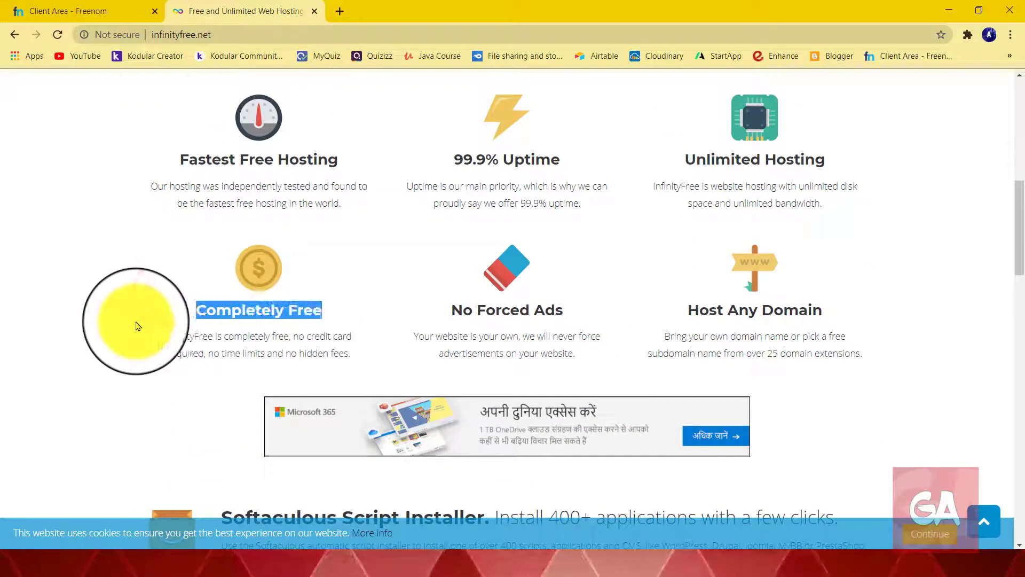
pyautogui.moveTo(689, 311); pyautogui.dragTo(829, 304)
pyautogui.moveTo(451, 309)
pyautogui.mouseDown()
pyautogui.moveTo(611, 328)
pyautogui.moveTo(465, 304)
pyautogui.mouseUp()
# Step: Review the script installer's popular apps, the free hosting features and the FAQ on the InfinityFree home page
pyautogui.scroll(-6, 390, 344)
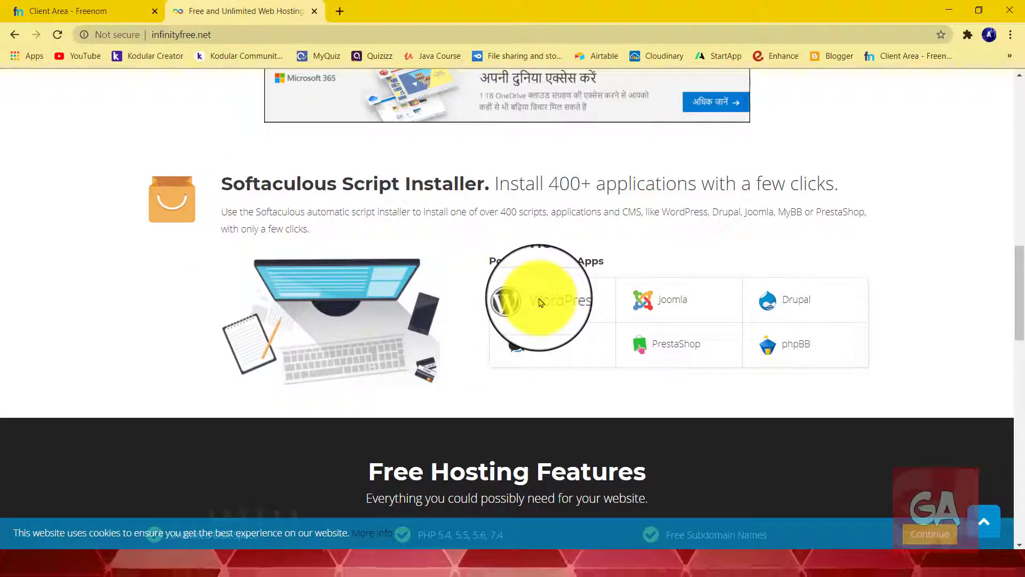
pyautogui.moveTo(540, 298); pyautogui.dragTo(544, 252)
pyautogui.click(543, 252)
pyautogui.click(728, 252)
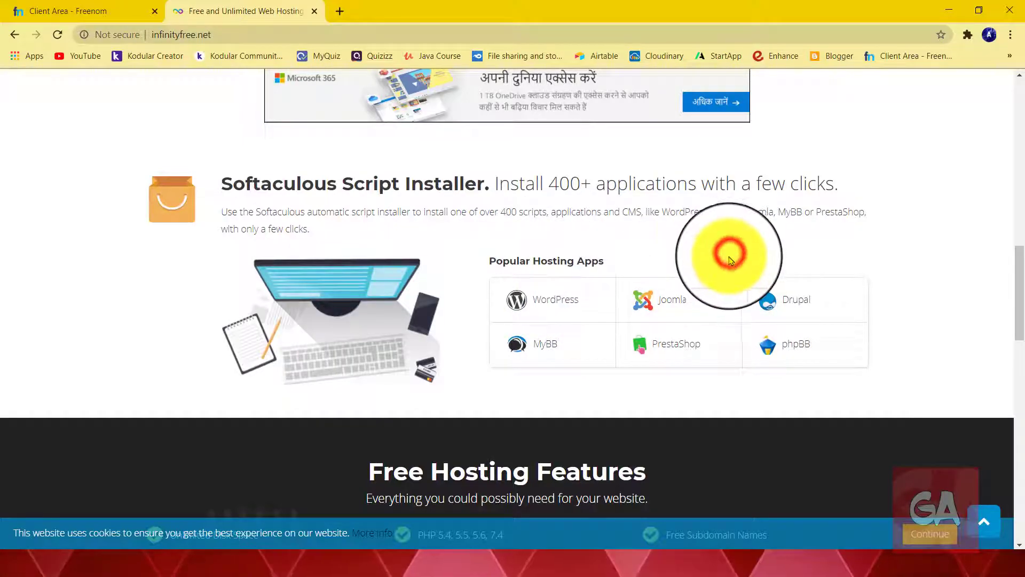
pyautogui.scroll(-6, 446, 226)
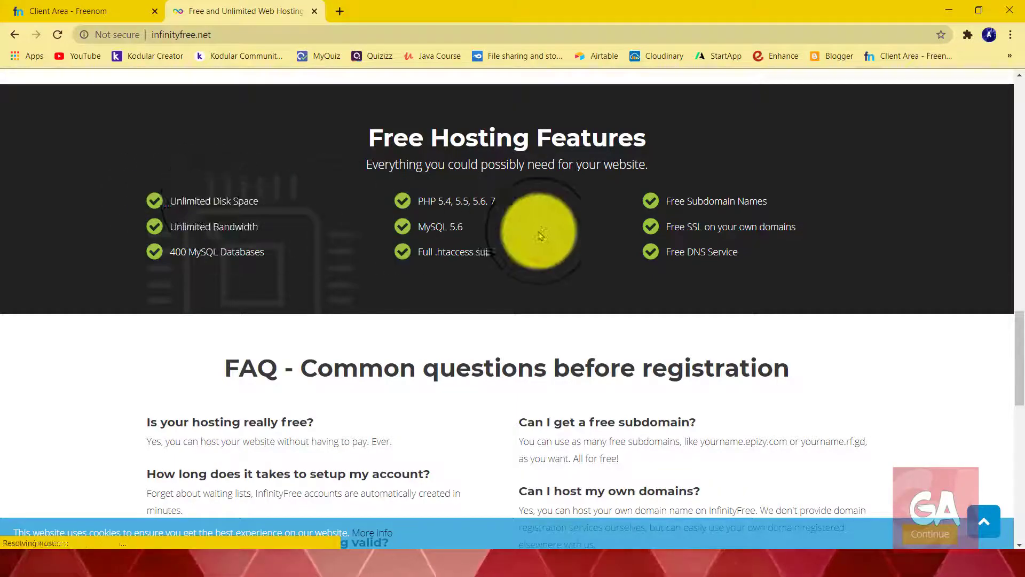
pyautogui.scroll(-12, 832, 263)
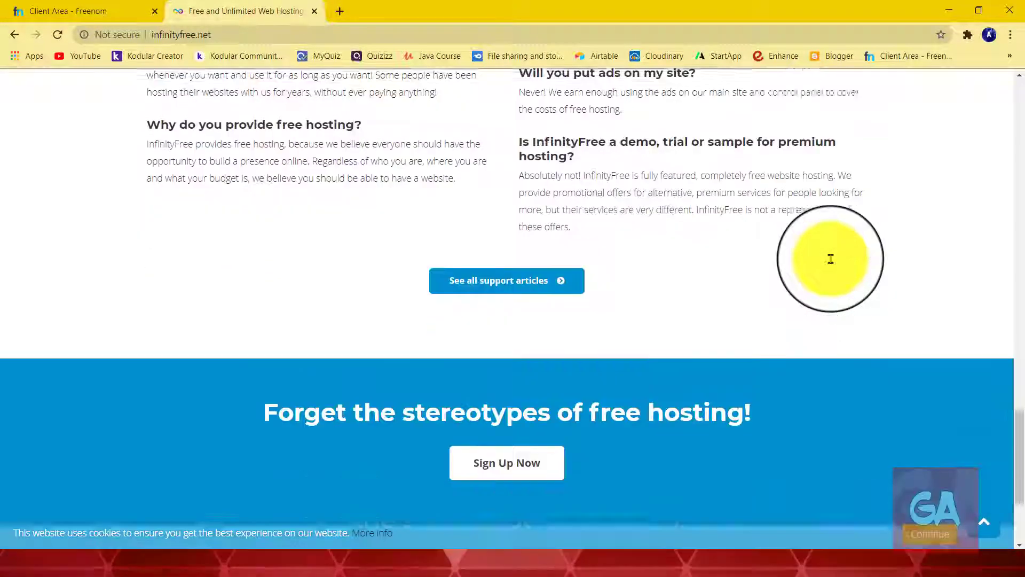
pyautogui.scroll(20, 832, 263)
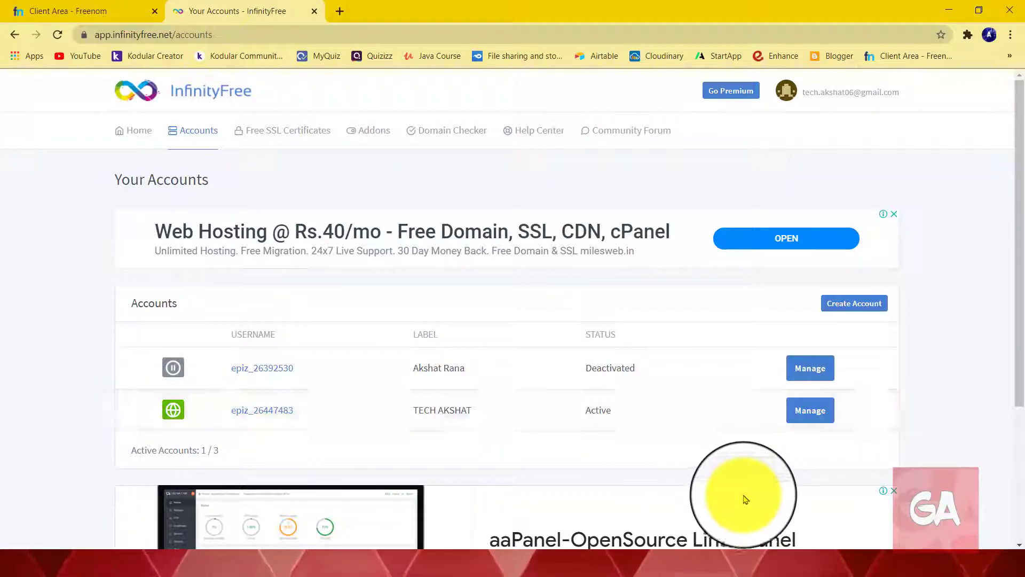
# Step: Start creating a new InfinityFree hosting account and set its domain type to Custom Domain
pyautogui.scroll(-4, 758, 496)
pyautogui.scroll(4, 758, 496)
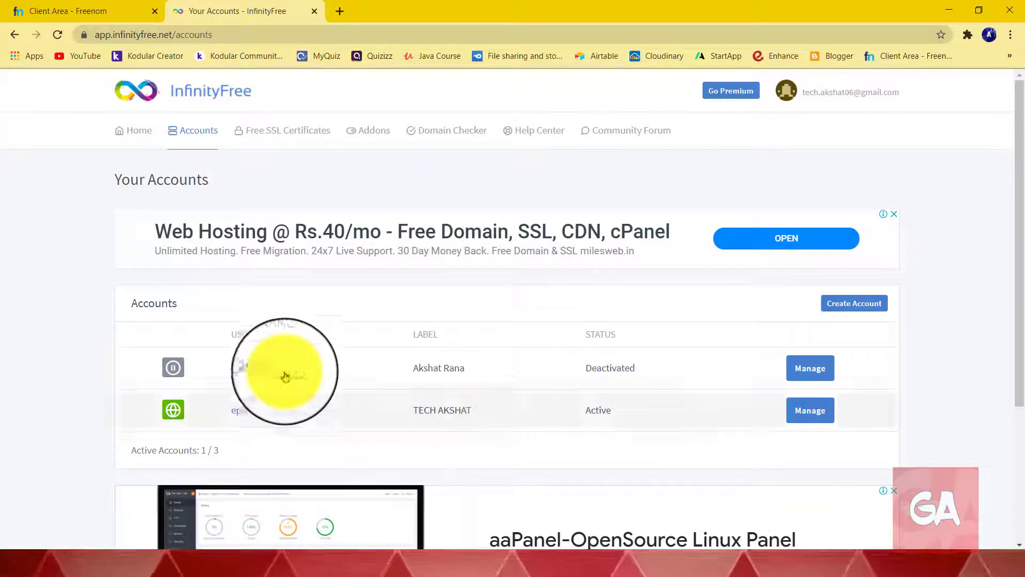
pyautogui.click(844, 312)
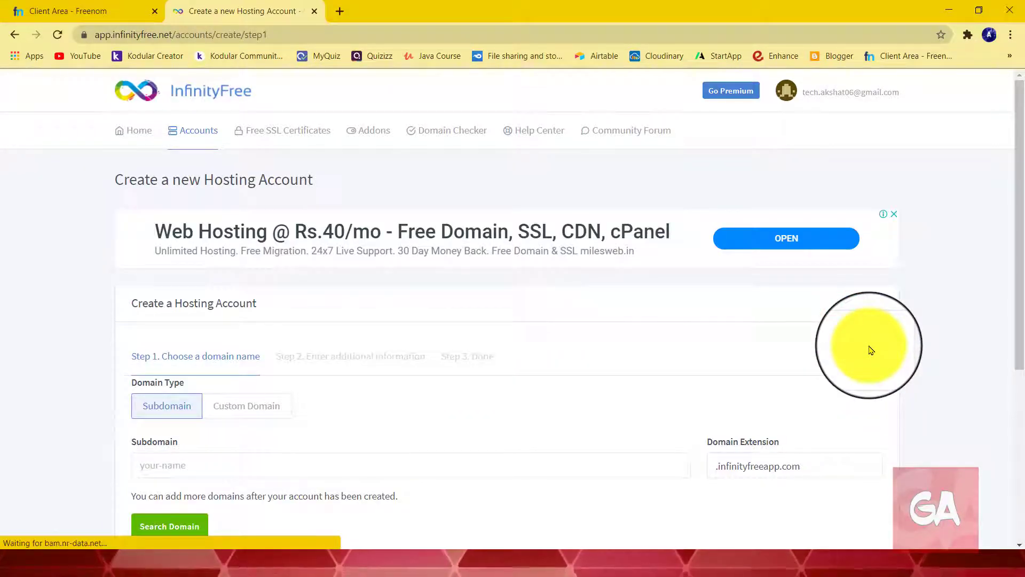
pyautogui.scroll(-1, 872, 351)
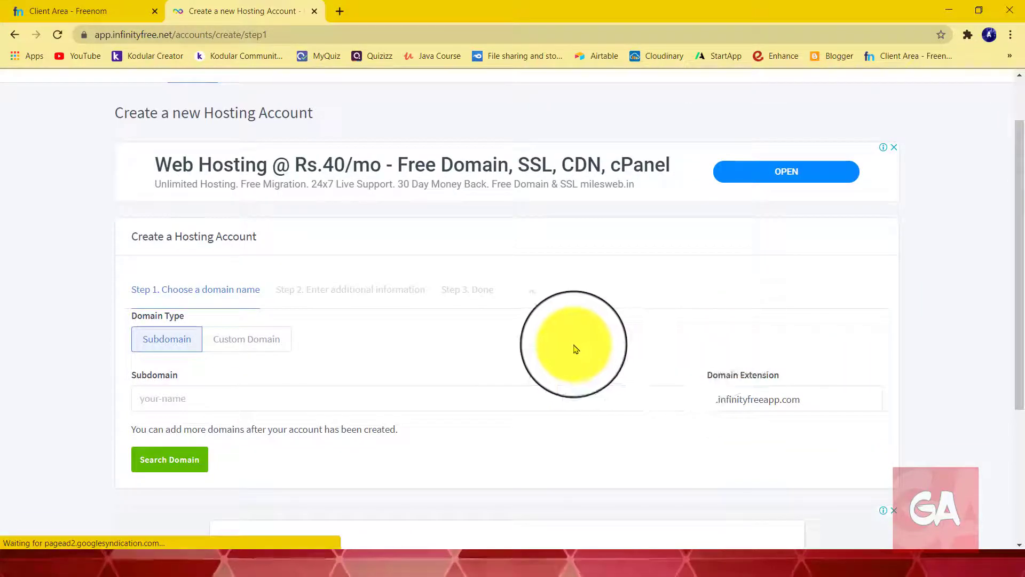
pyautogui.click(236, 348)
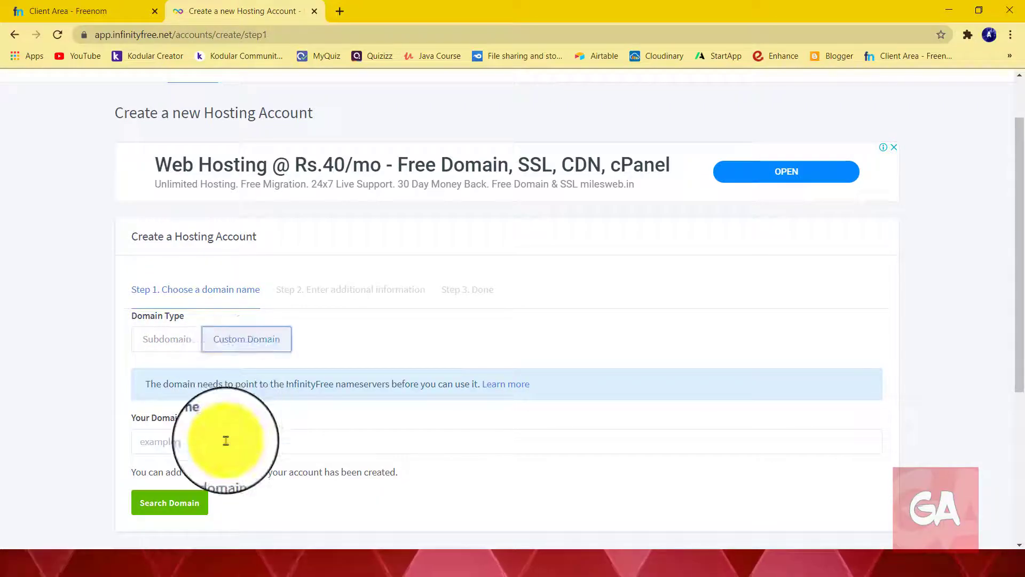
# Step: Copy geekyakshat.ga from the Freenom domain list into the hosting account's domain name and search for that domain
pyautogui.click(226, 441)
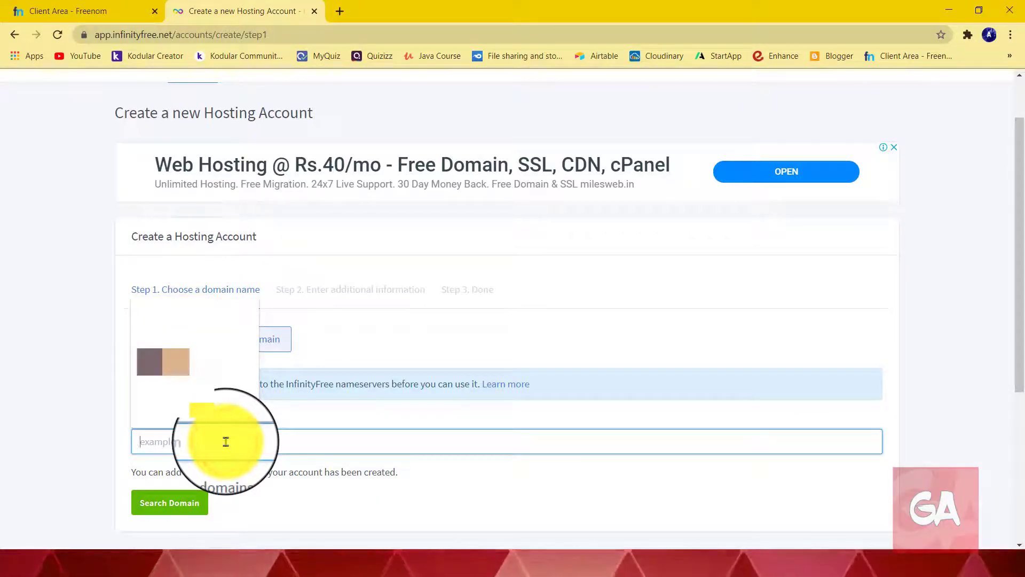
pyautogui.click(48, 10)
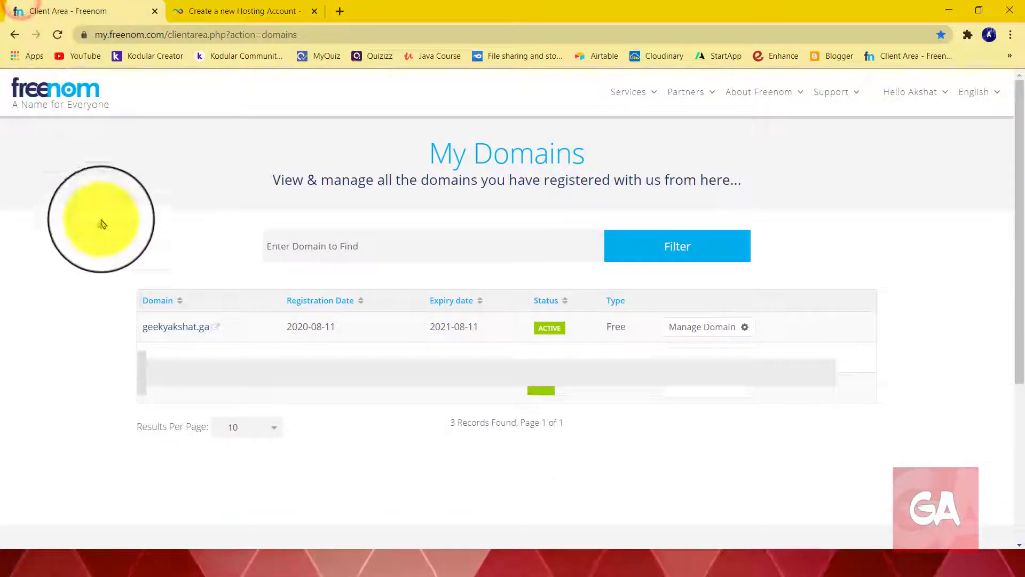
pyautogui.moveTo(140, 326); pyautogui.dragTo(210, 343)
pyautogui.rightClick(185, 325)
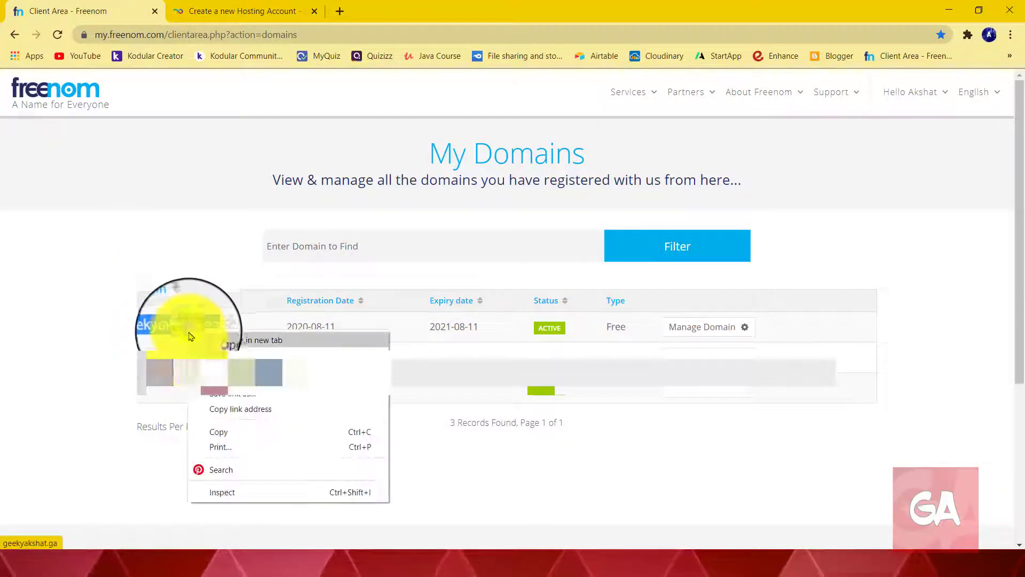
pyautogui.click(238, 436)
pyautogui.click(243, 10)
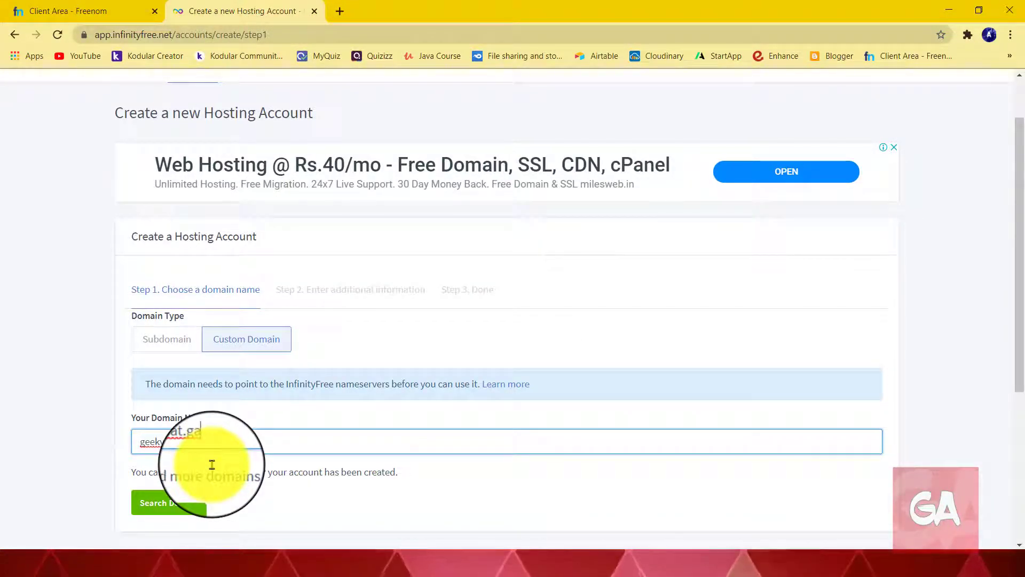
pyautogui.click(172, 505)
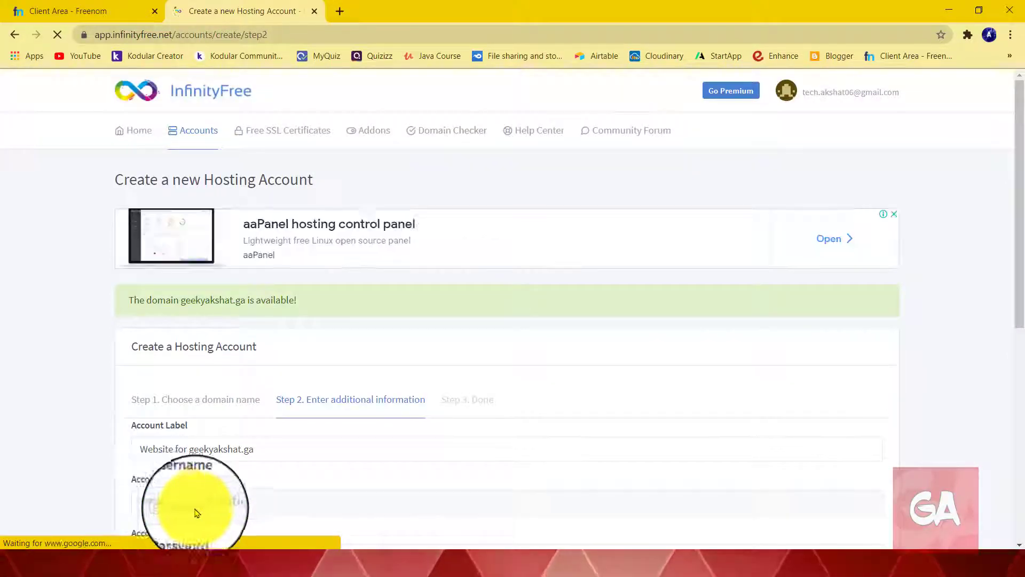
# Step: Replace the account label with the site's name, enter the account password, complete the reCAPTCHA check and submit the hosting account
pyautogui.scroll(-3, 176, 507)
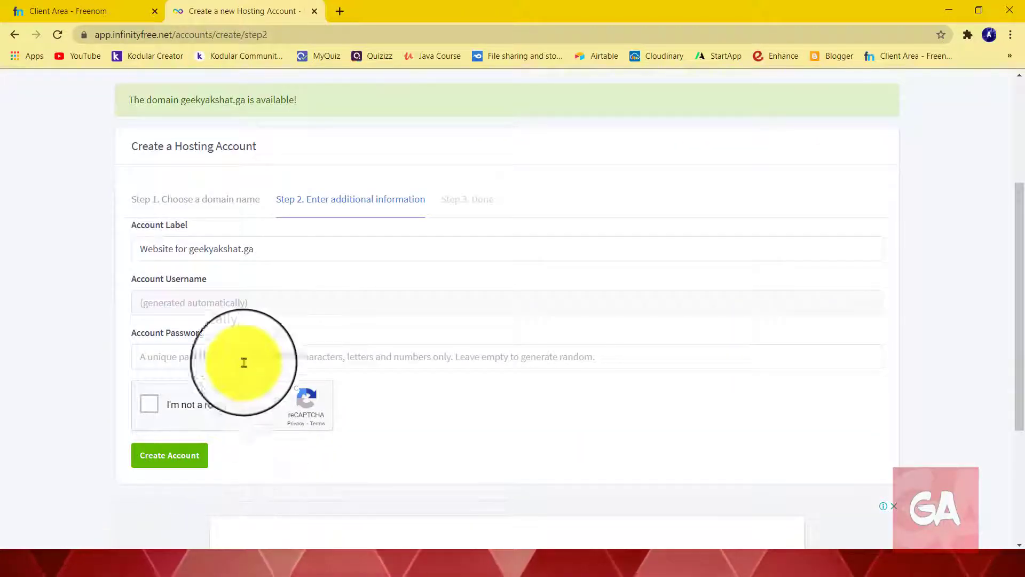
pyautogui.moveTo(262, 248); pyautogui.dragTo(117, 278)
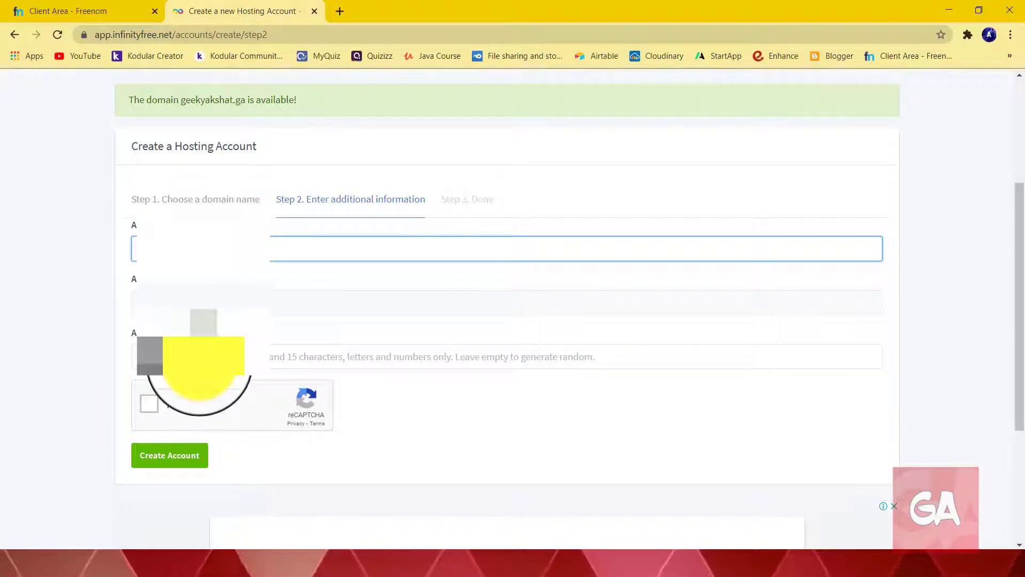
pyautogui.click(223, 353)
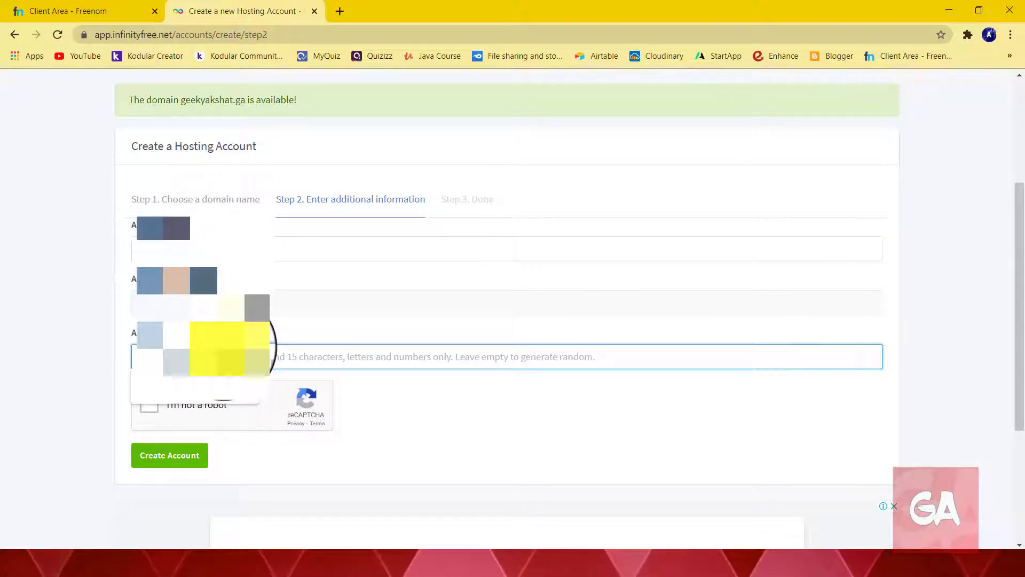
pyautogui.write('a')
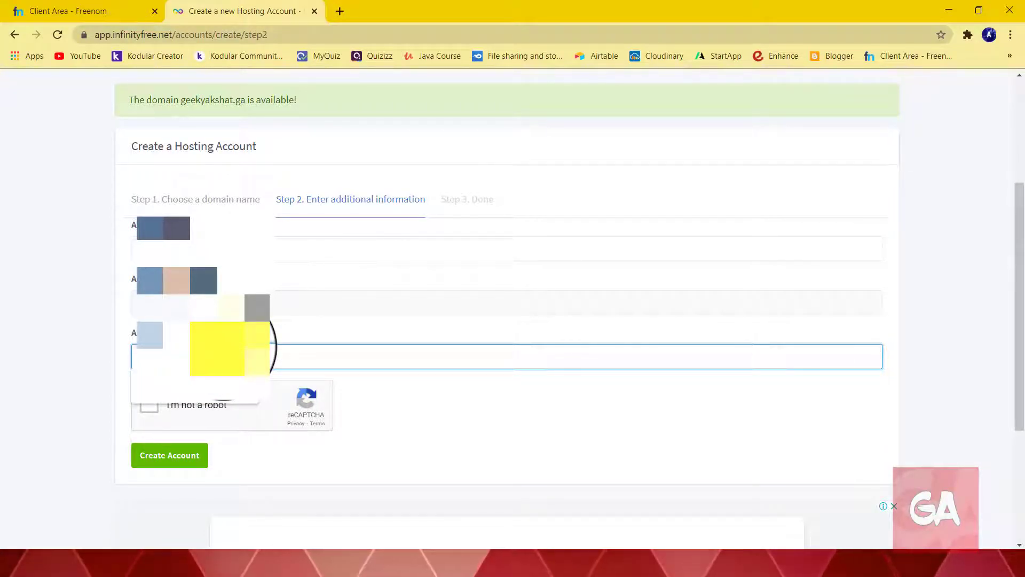
pyautogui.click(150, 407)
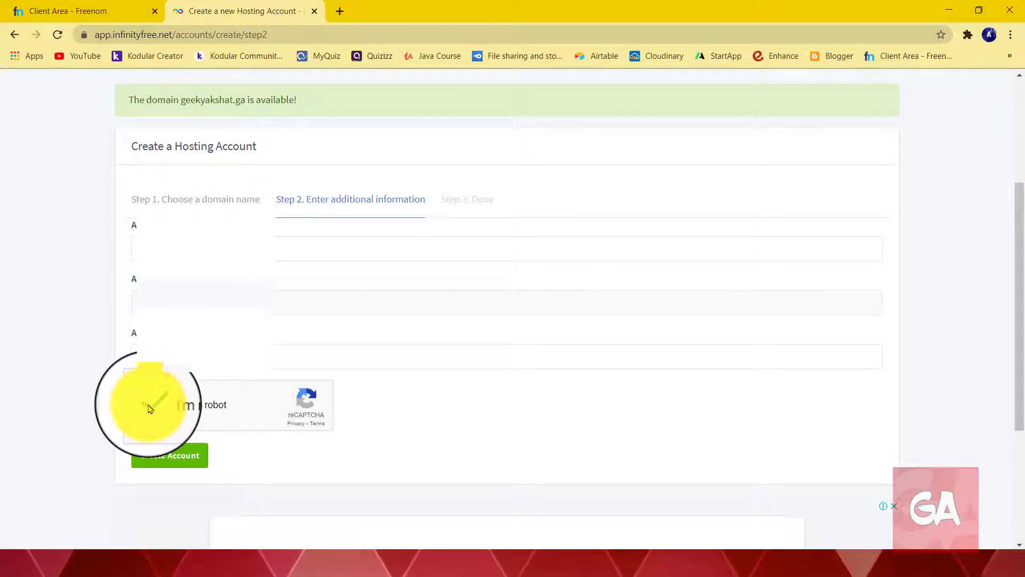
pyautogui.click(173, 463)
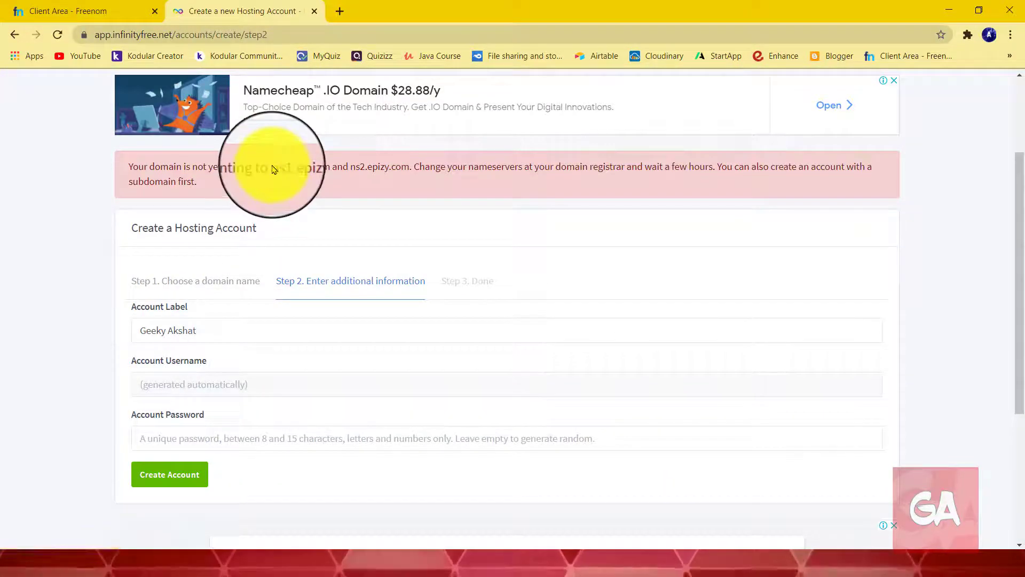
# Step: Switch to the Freenom client area and set geekyakshat.ga to use custom nameservers
pyautogui.moveTo(271, 166); pyautogui.dragTo(409, 166)
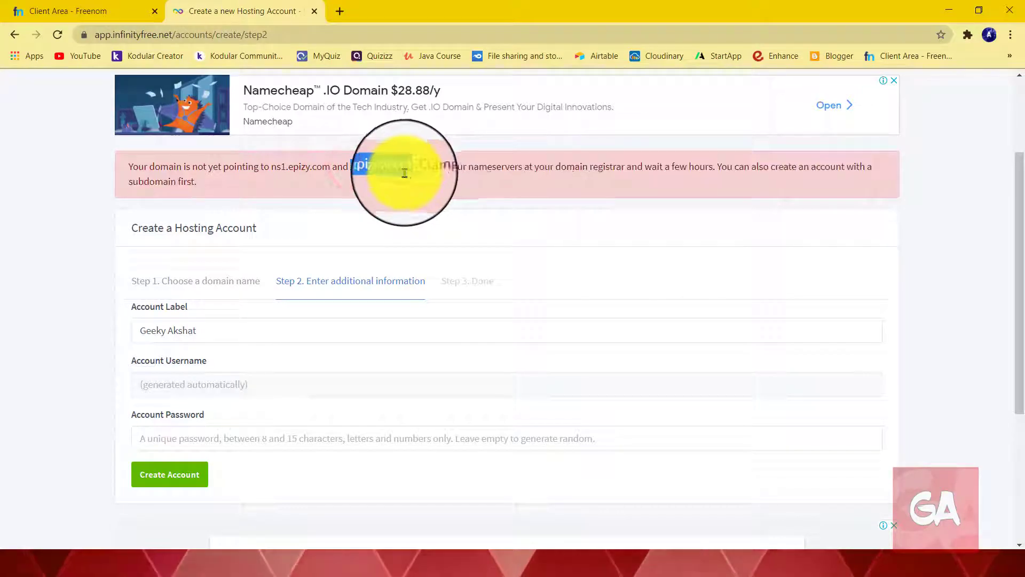
pyautogui.click(52, 11)
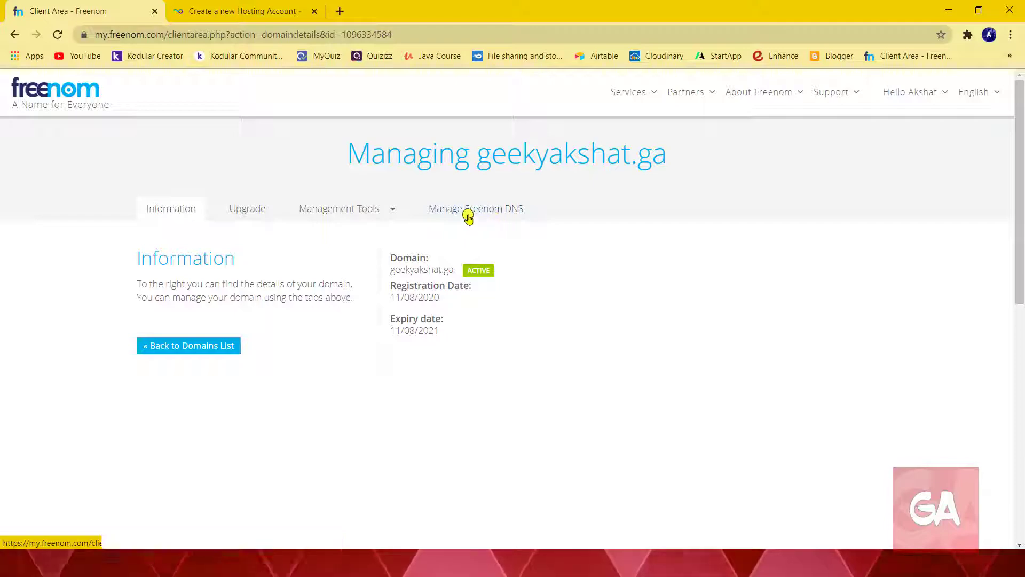
pyautogui.click(382, 209)
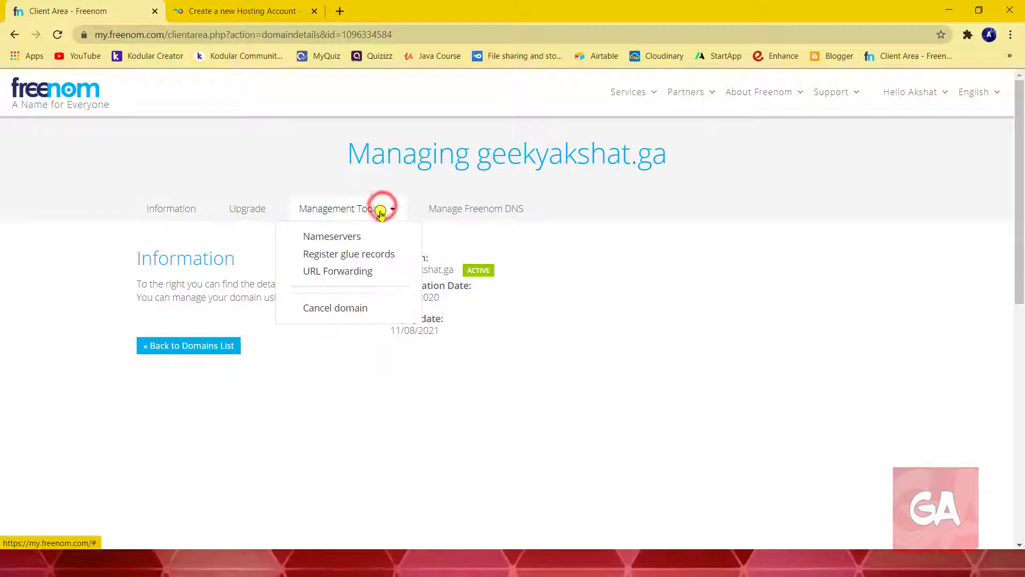
pyautogui.click(366, 240)
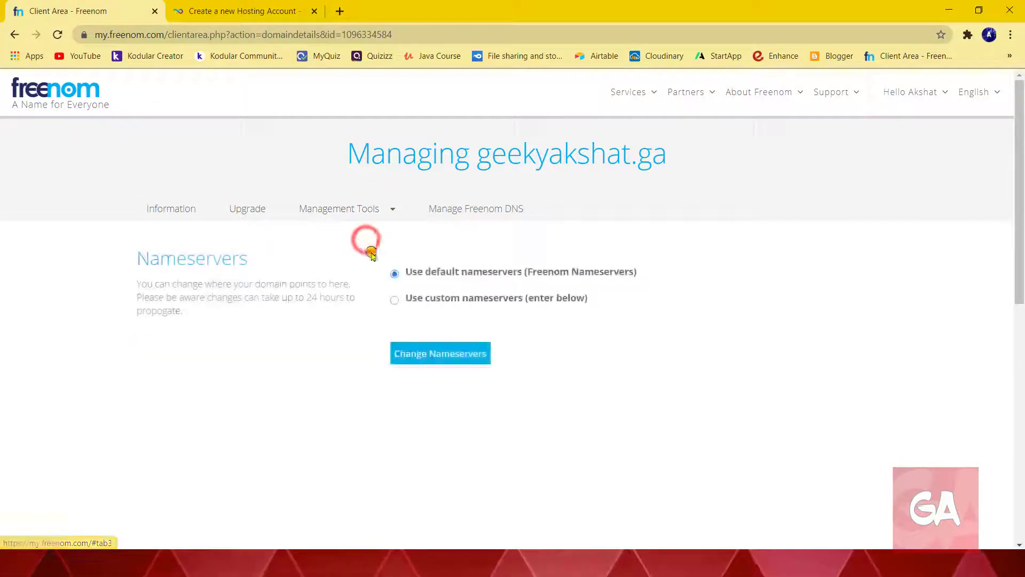
pyautogui.click(393, 300)
pyautogui.scroll(-3, 374, 267)
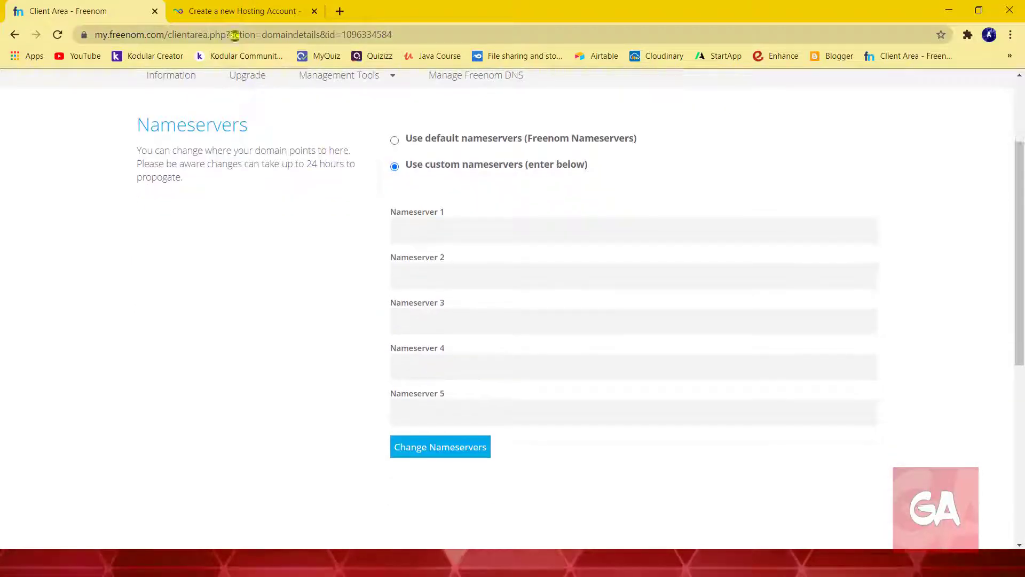
# Step: Copy ns1.epizy.com from InfinityFree's nameserver message into Nameserver 1 of the Freenom domain
pyautogui.click(219, 13)
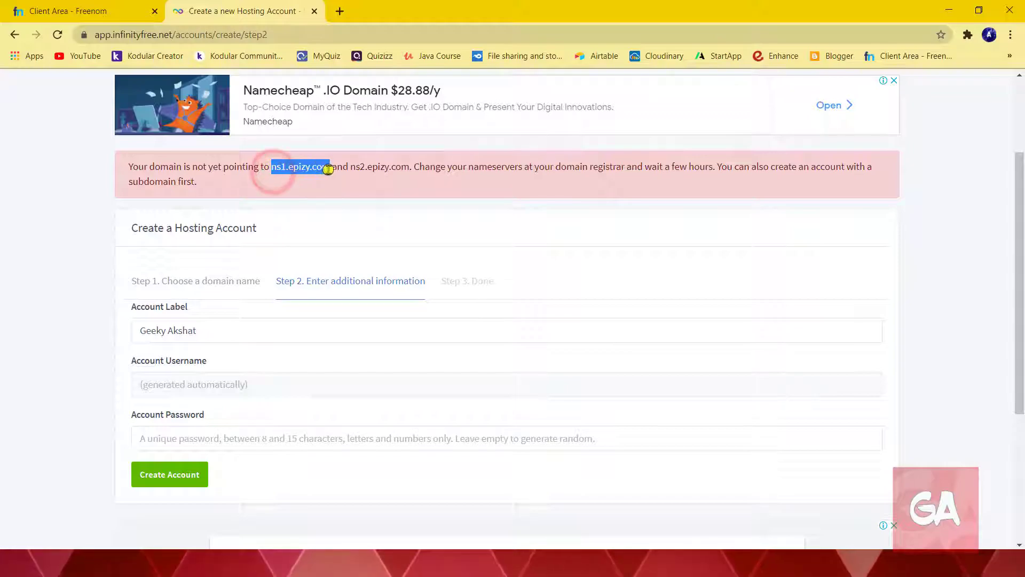
pyautogui.rightClick(304, 167)
pyautogui.click(316, 177)
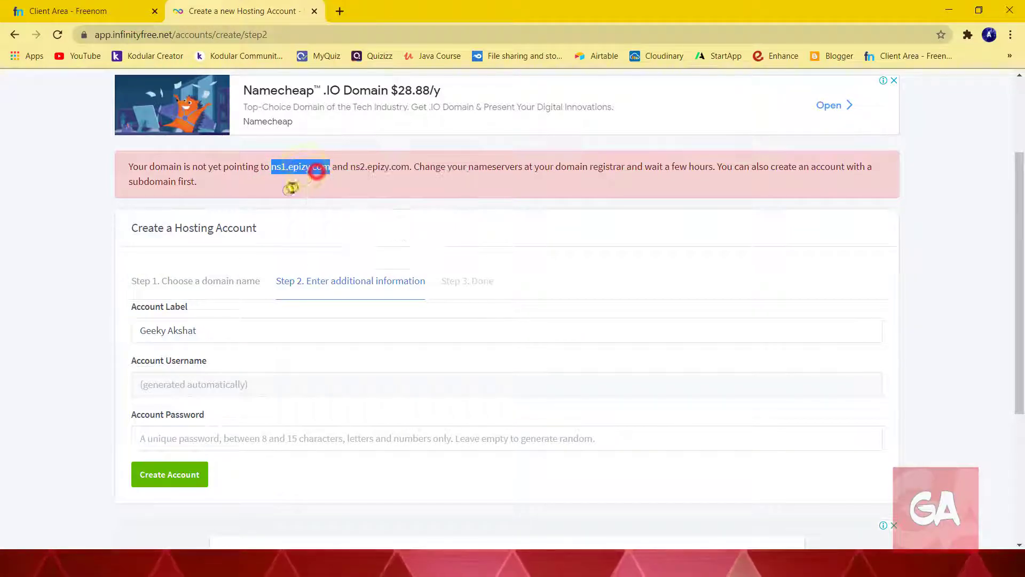
pyautogui.click(87, 10)
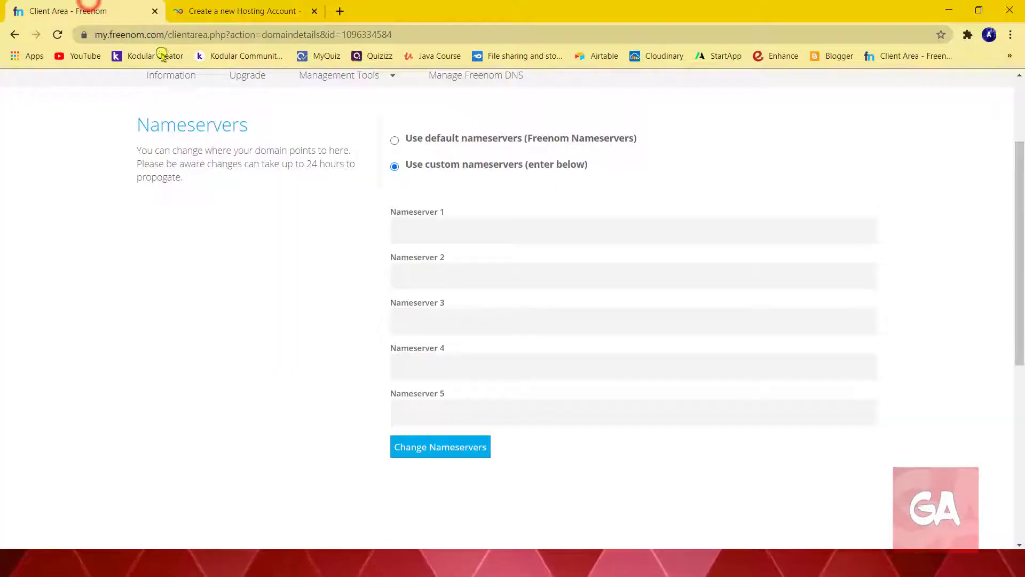
pyautogui.click(416, 224)
pyautogui.rightClick(419, 237)
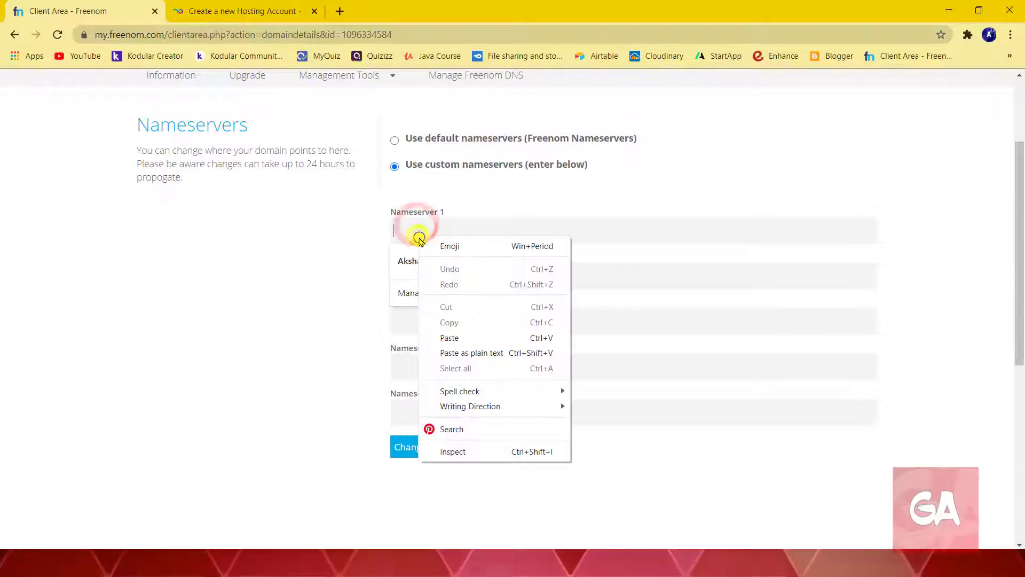
pyautogui.click(452, 337)
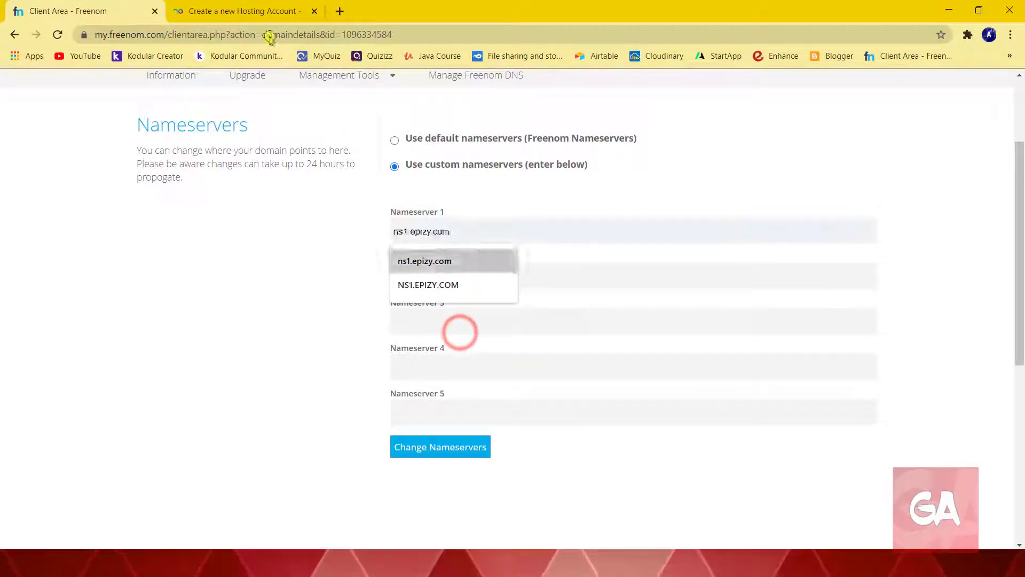
# Step: Copy ns2.epizy.com from InfinityFree's message into Nameserver 2 in Freenom and save the nameserver change
pyautogui.click(246, 5)
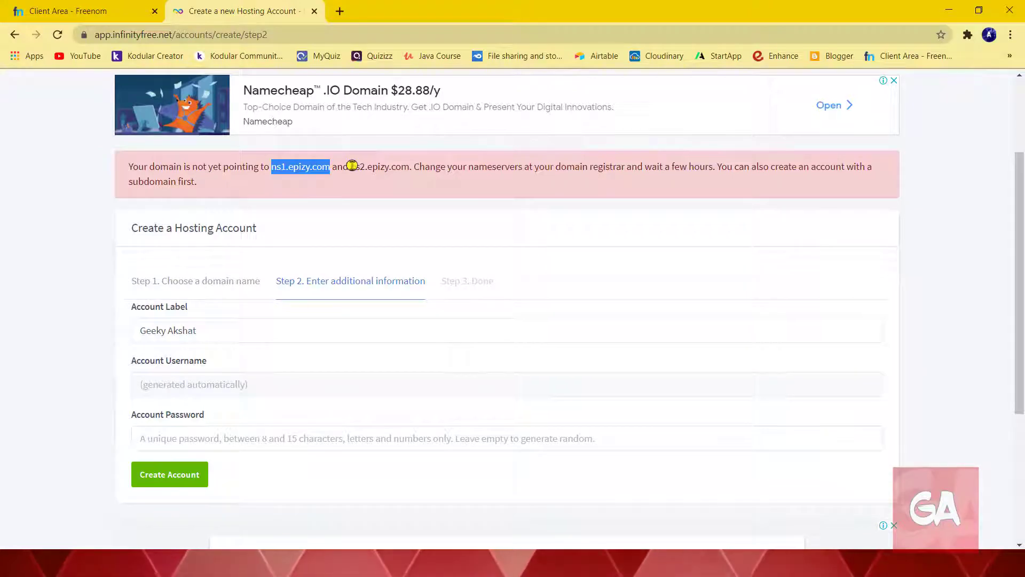
pyautogui.moveTo(396, 171); pyautogui.dragTo(407, 171)
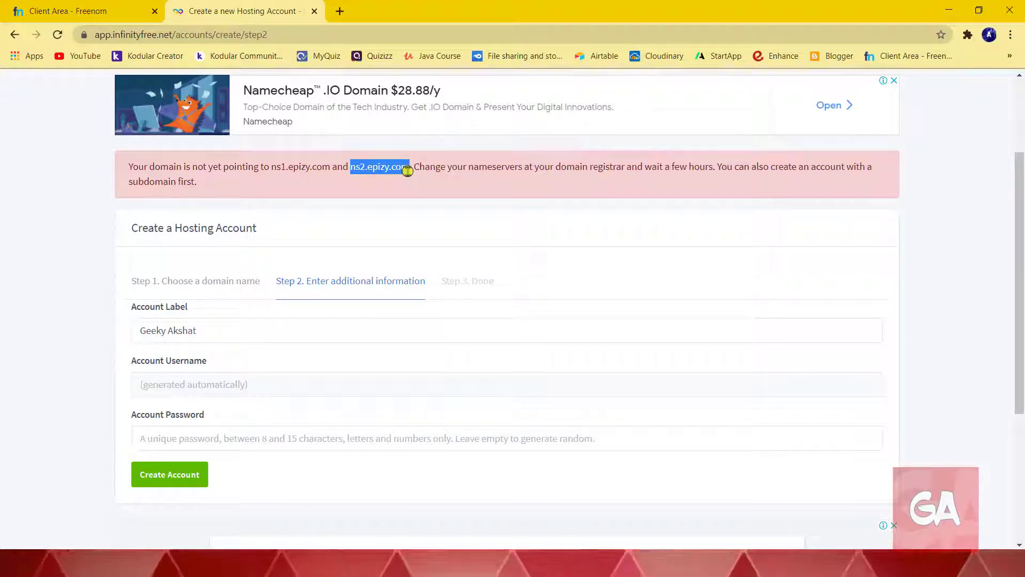
pyautogui.rightClick(391, 165)
pyautogui.click(409, 174)
pyautogui.click(64, 6)
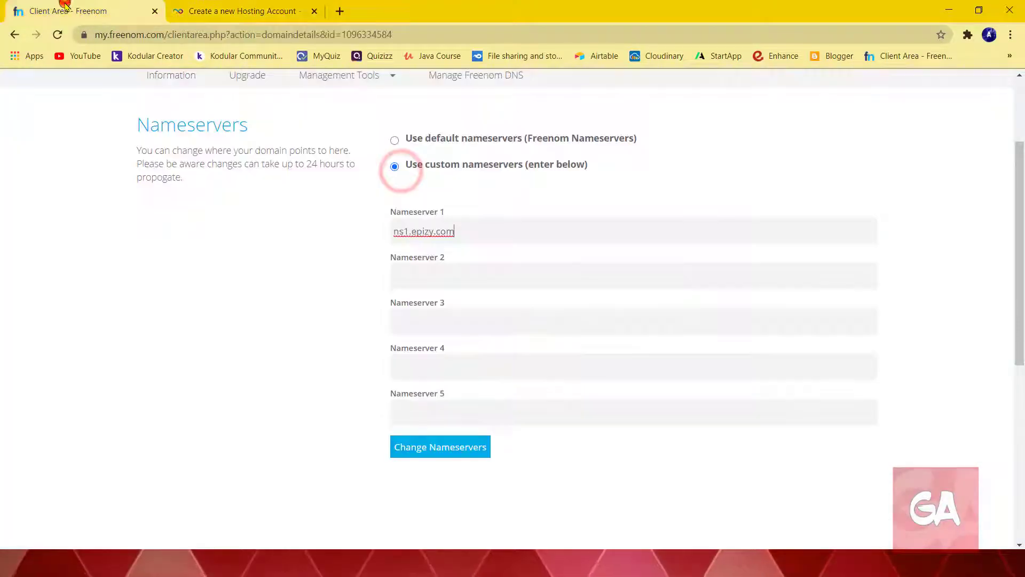
pyautogui.click(395, 274)
pyautogui.rightClick(396, 275)
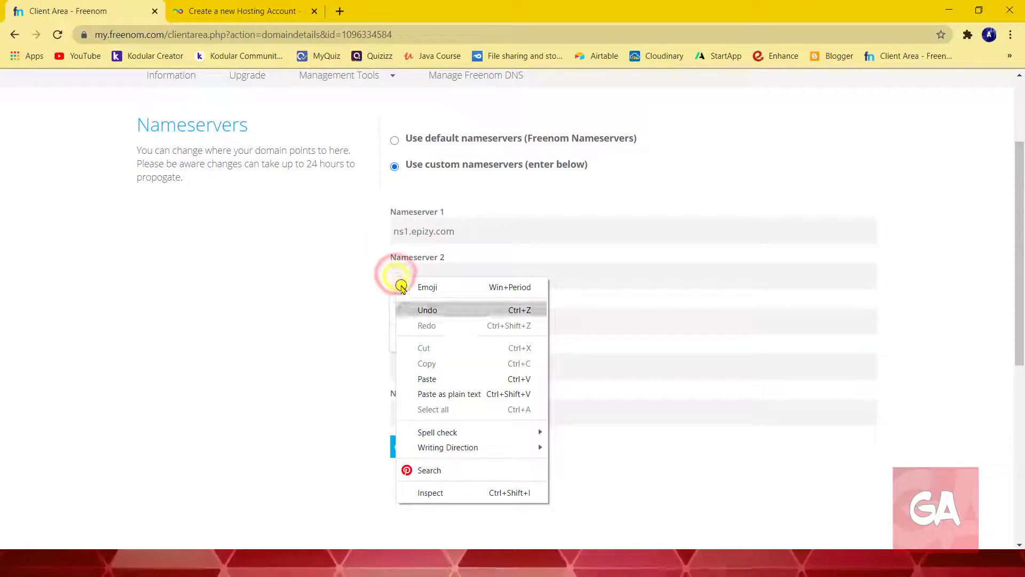
pyautogui.click(456, 379)
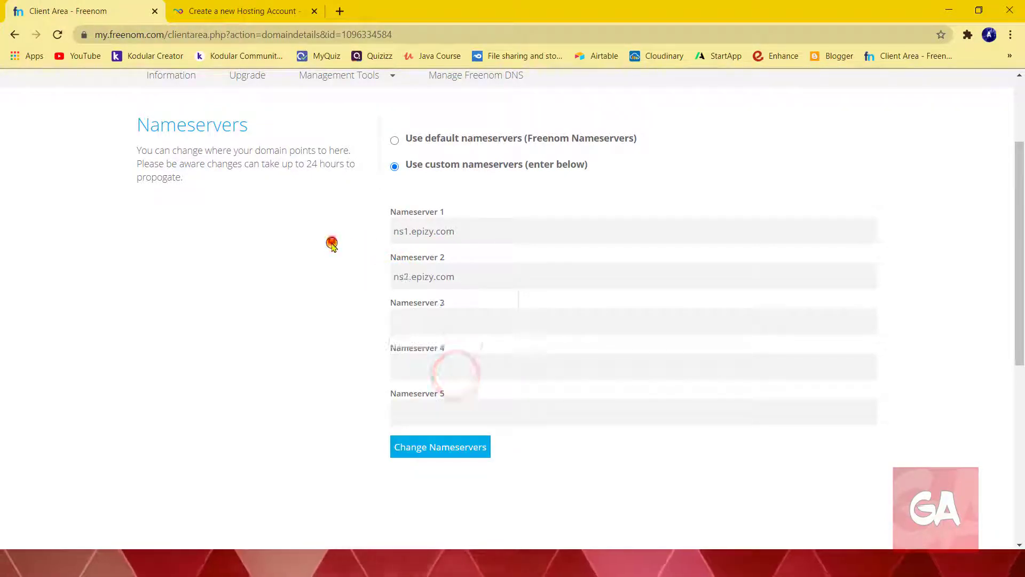
pyautogui.click(445, 449)
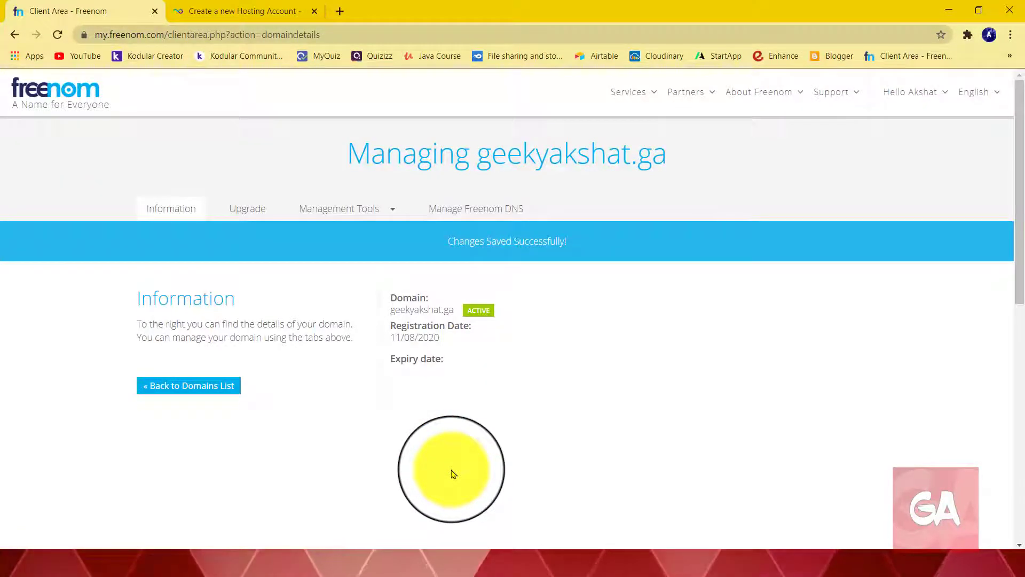
pyautogui.click(449, 241)
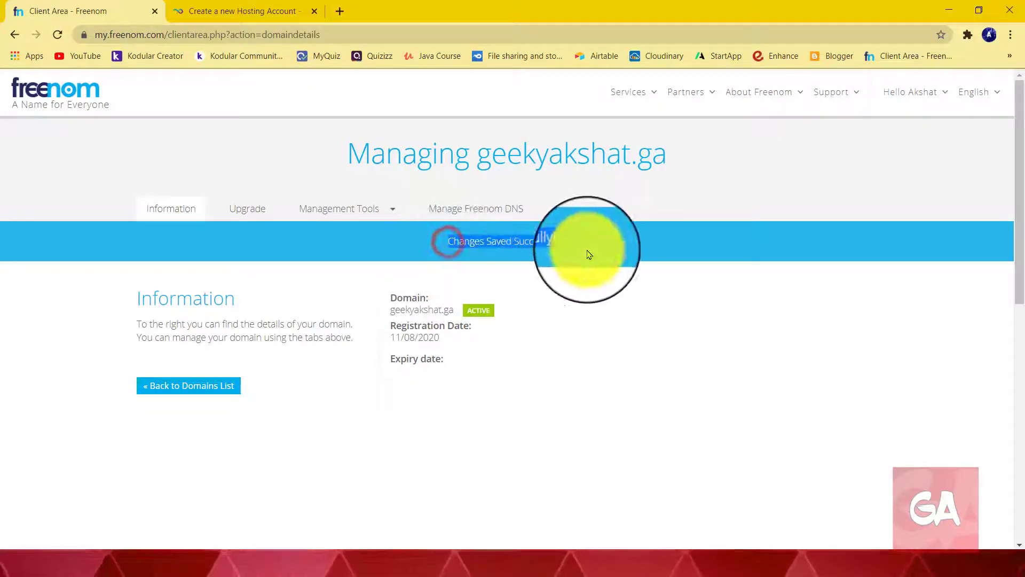
# Step: Return to InfinityFree, submit the hosting account form again and check the account creation page
pyautogui.click(270, 10)
pyautogui.click(174, 475)
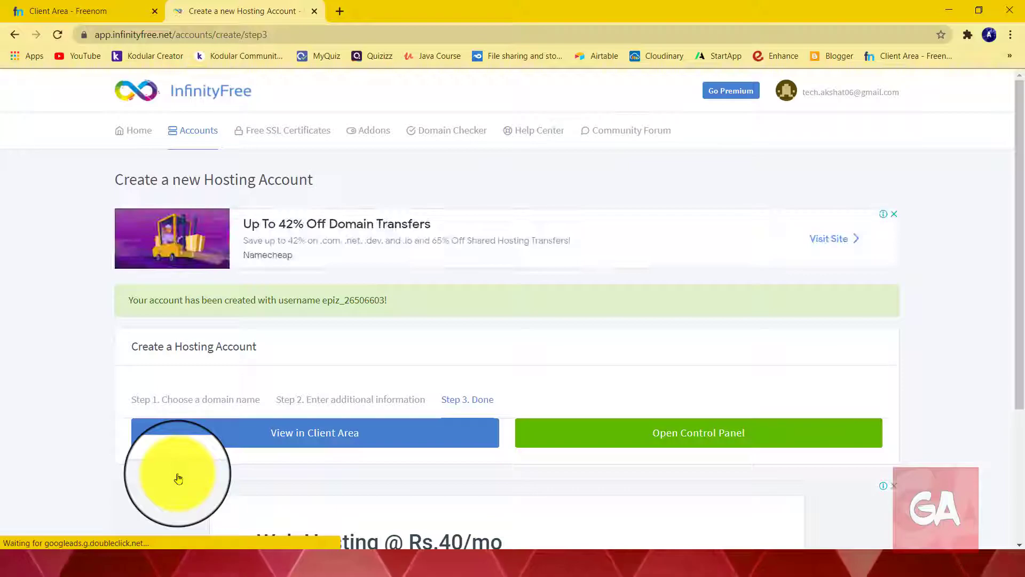
pyautogui.moveTo(130, 299); pyautogui.dragTo(164, 332)
pyautogui.click(107, 304)
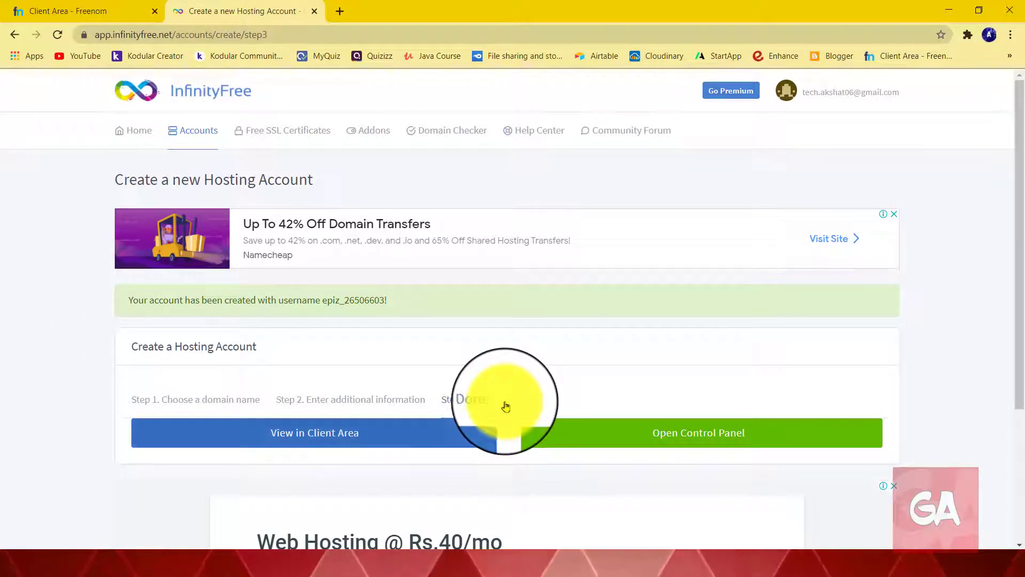
pyautogui.scroll(-4, 838, 437)
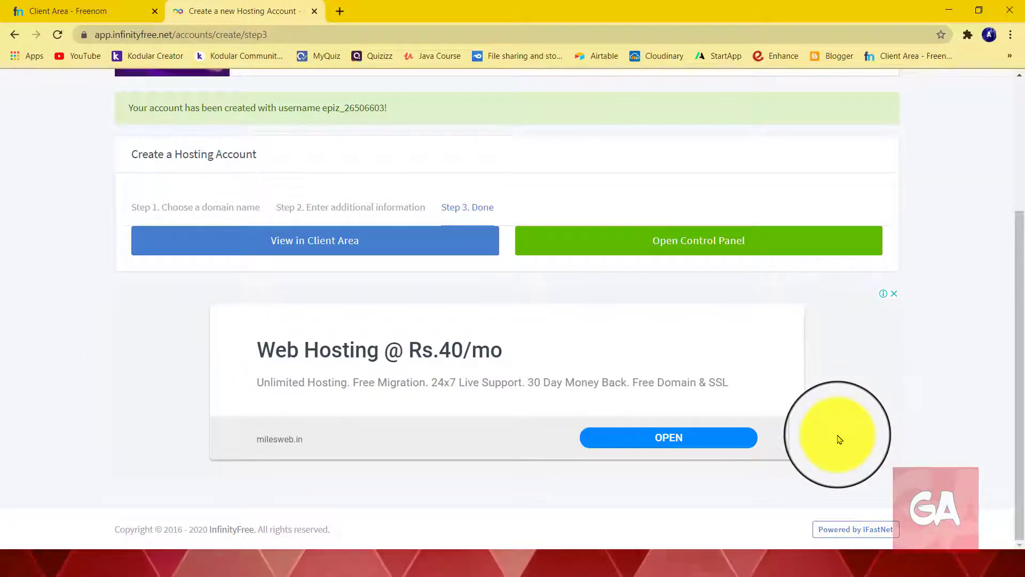
pyautogui.scroll(4, 838, 439)
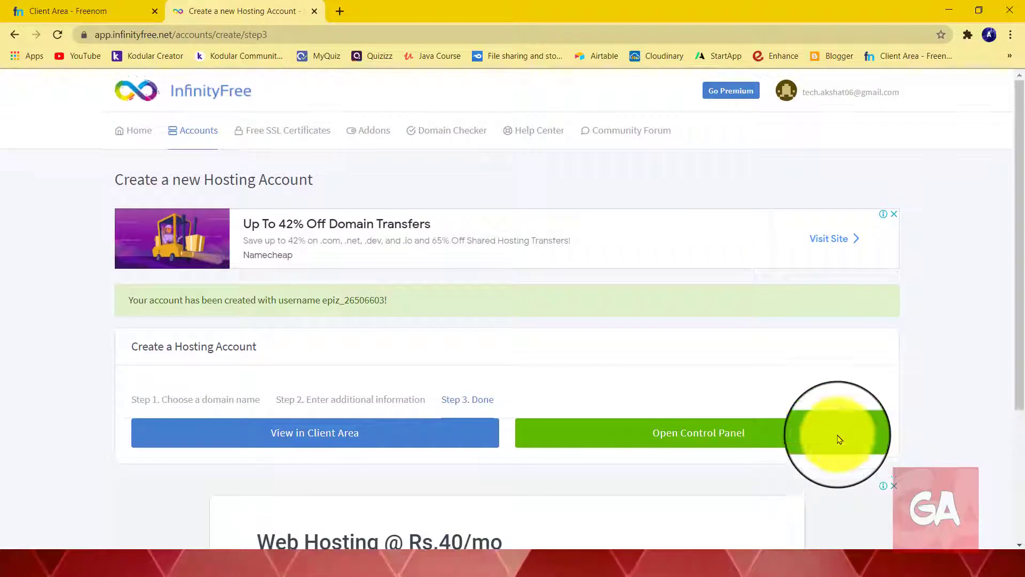
# Step: Open the new hosting account's control panel, read the important notice and approve receiving service emails
pyautogui.click(721, 435)
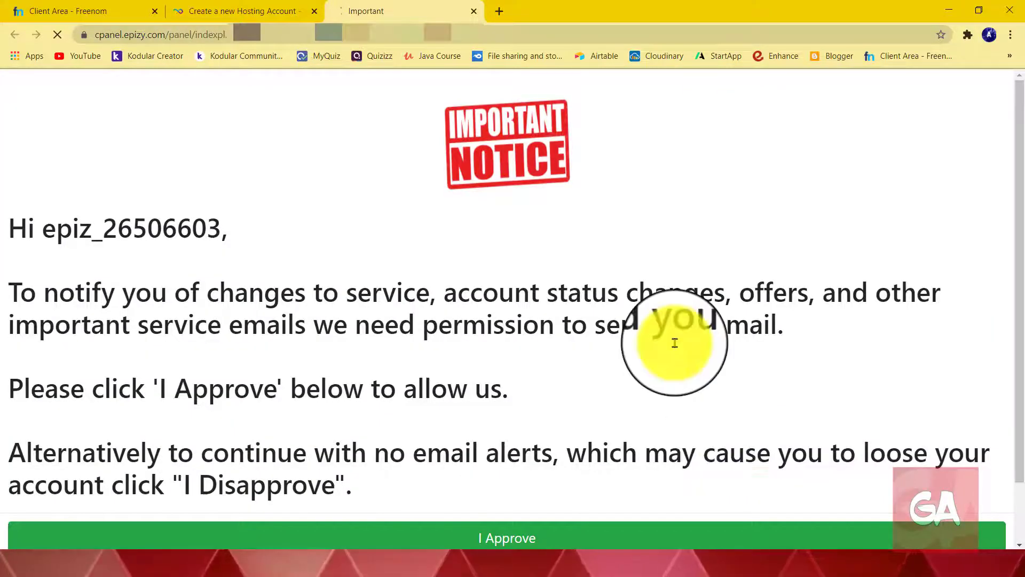
pyautogui.scroll(-1, 675, 343)
pyautogui.scroll(1, 675, 341)
pyautogui.moveTo(47, 228); pyautogui.dragTo(91, 219)
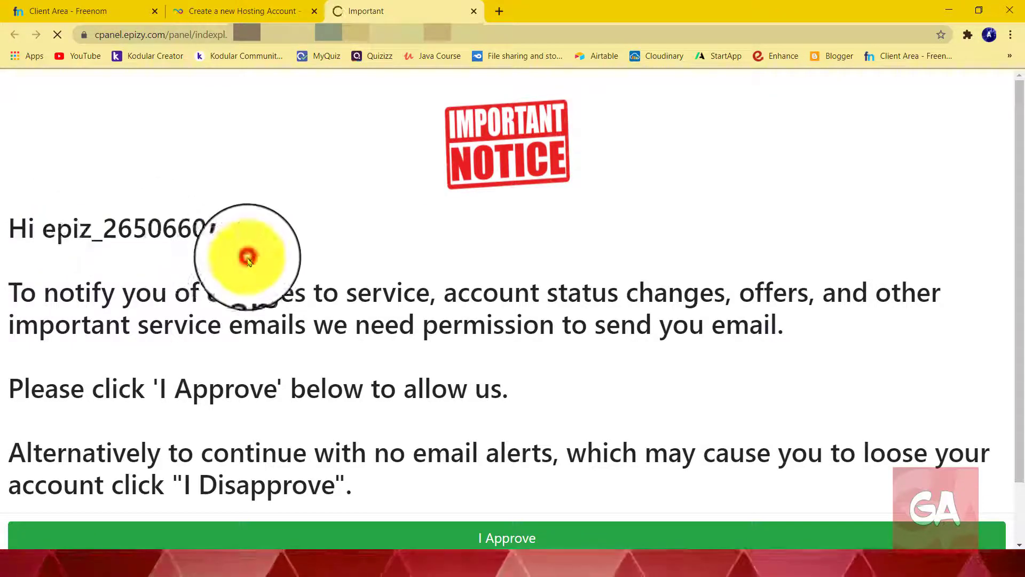
pyautogui.moveTo(21, 292); pyautogui.dragTo(11, 263)
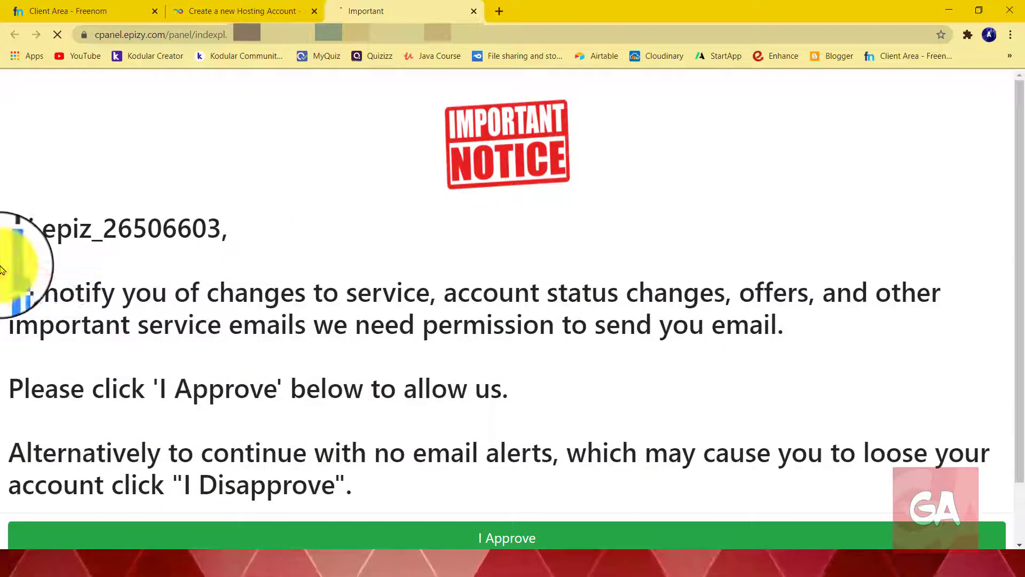
pyautogui.scroll(-1, 19, 229)
pyautogui.click(504, 473)
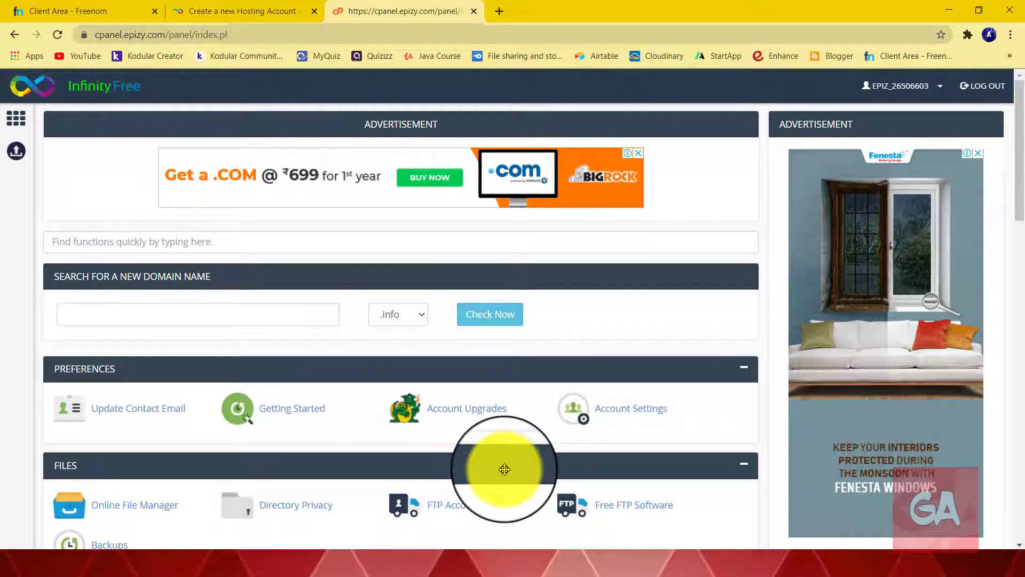
# Step: Review the control panel's feature sections from Preferences down to Support and open Addon Domains
pyautogui.scroll(-3, 505, 469)
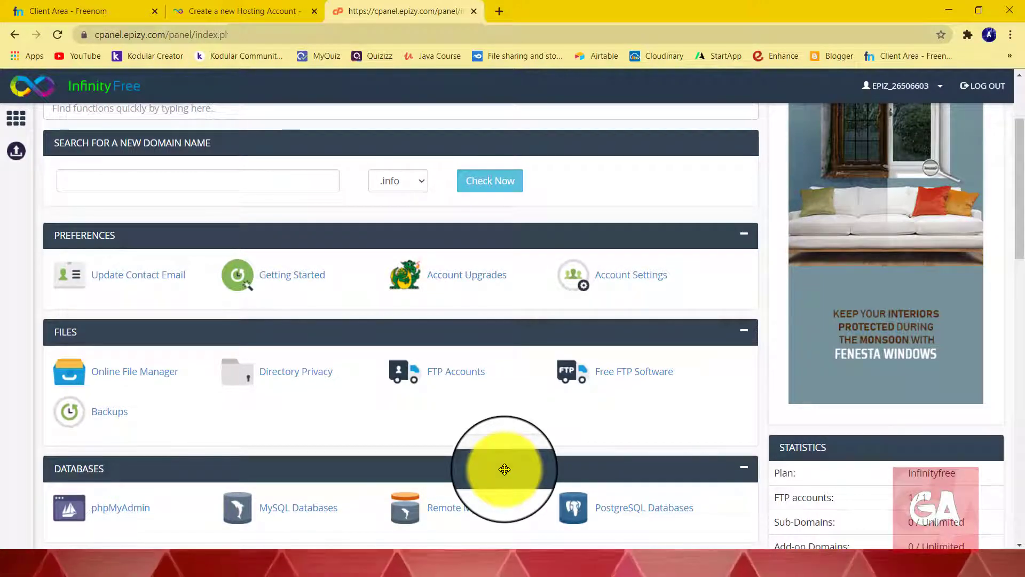
pyautogui.scroll(-5, 505, 468)
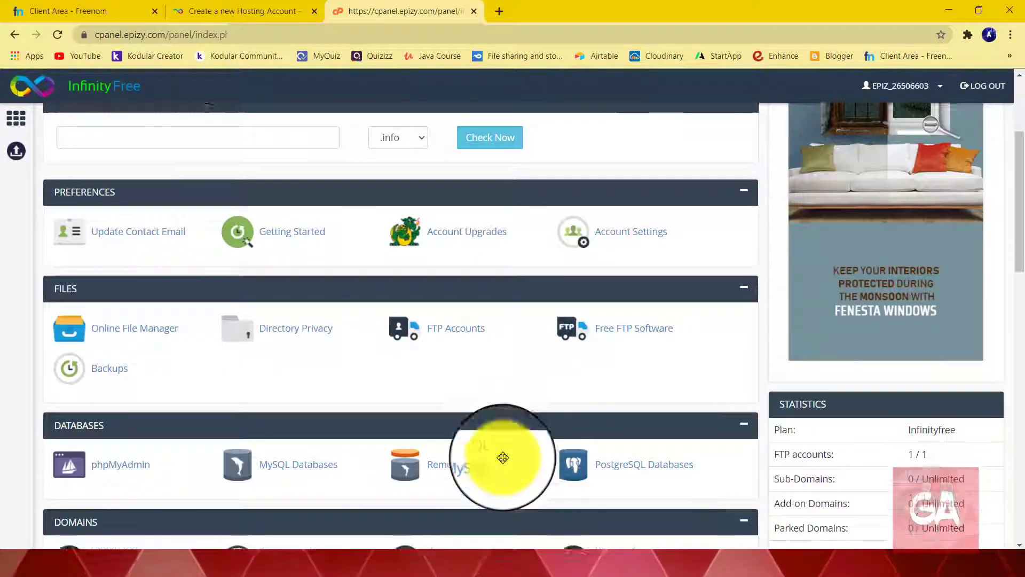
pyautogui.scroll(-3, 503, 458)
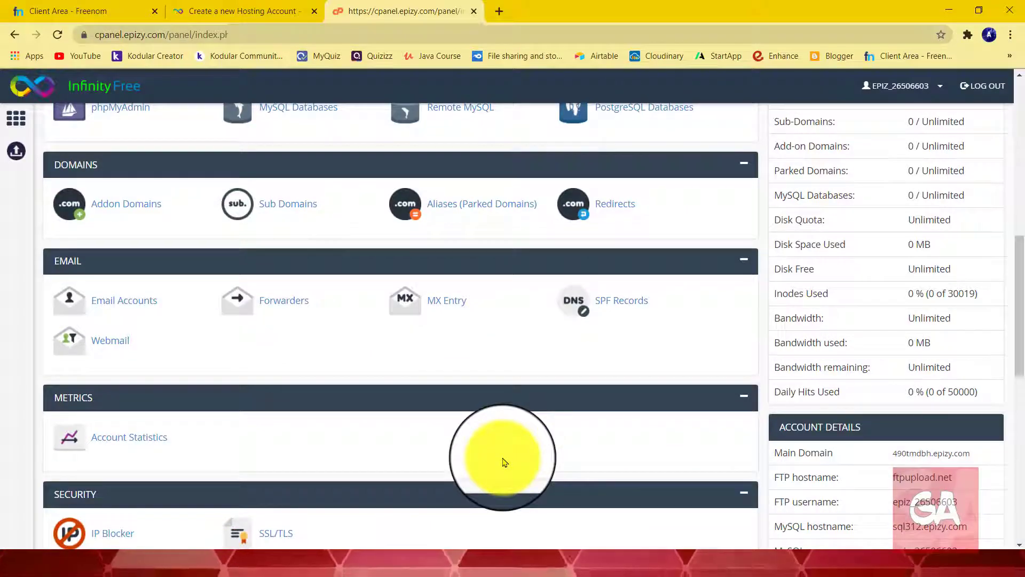
pyautogui.scroll(-10, 505, 462)
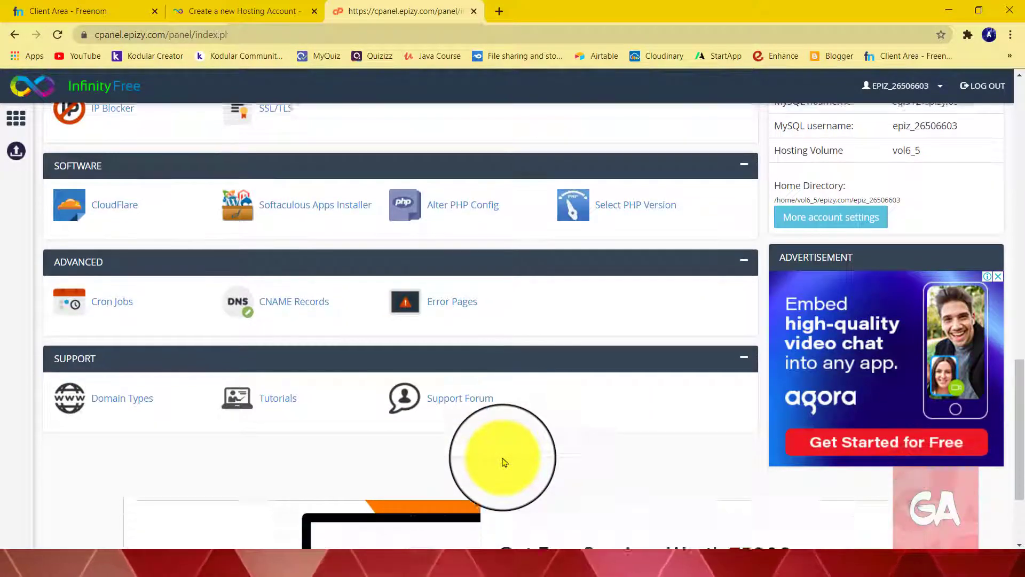
pyautogui.scroll(9, 505, 463)
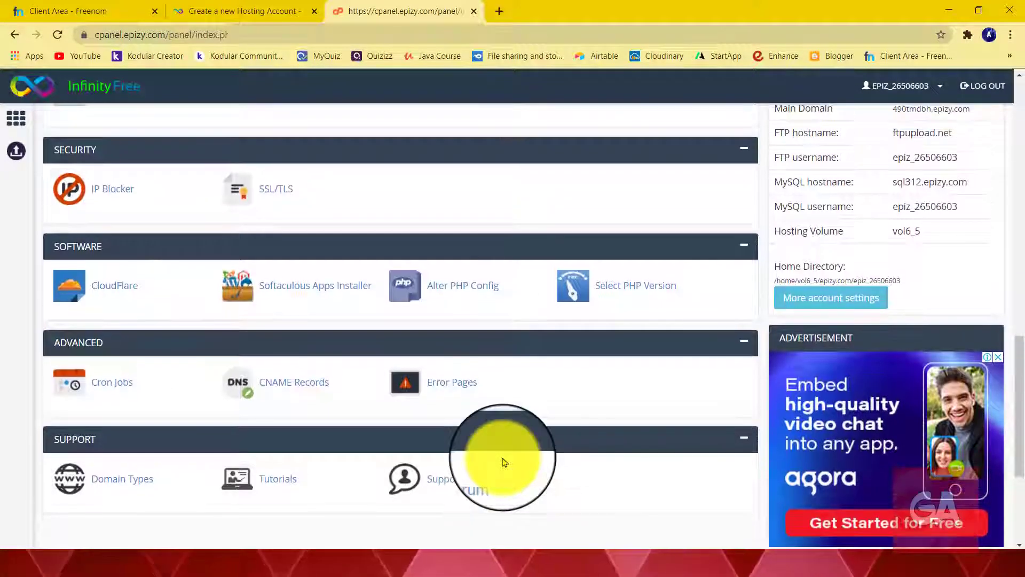
pyautogui.scroll(3, 504, 462)
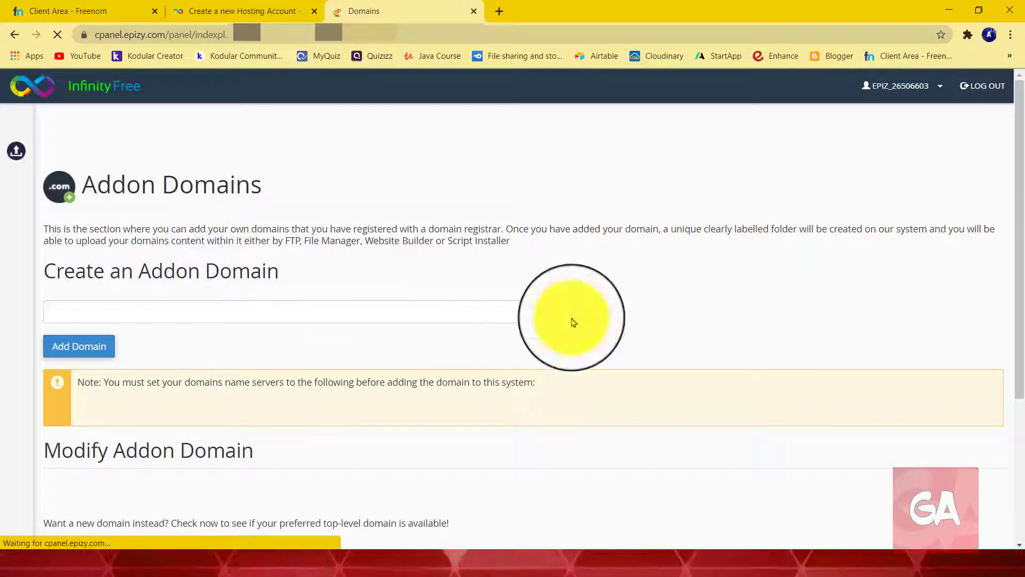
# Step: Review the Addon Domains page and add the registered .ga domain as a new addon domain
pyautogui.scroll(-1, 573, 322)
pyautogui.scroll(-2, 573, 322)
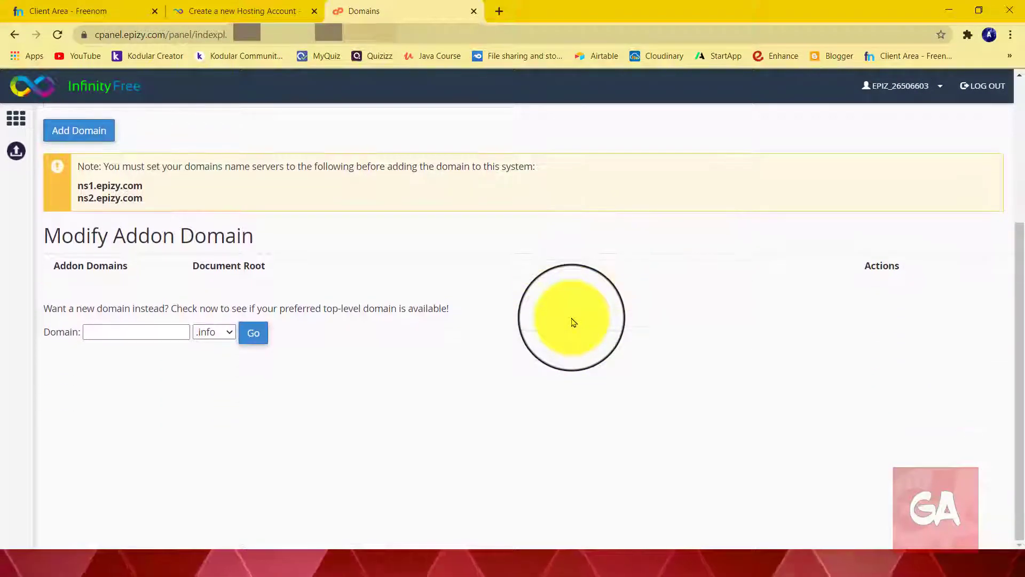
pyautogui.scroll(3, 573, 322)
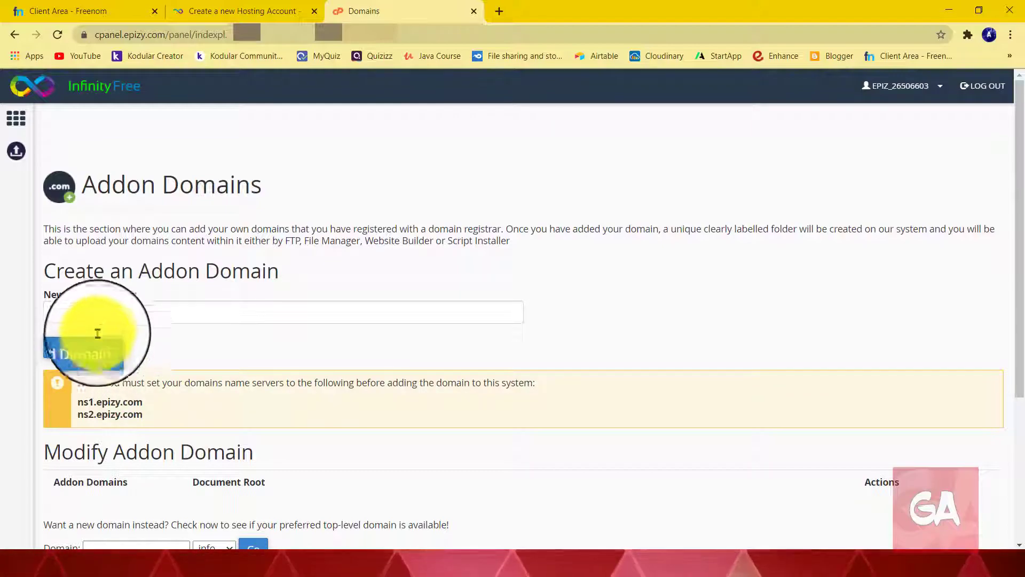
pyautogui.click(101, 313)
pyautogui.click(107, 345)
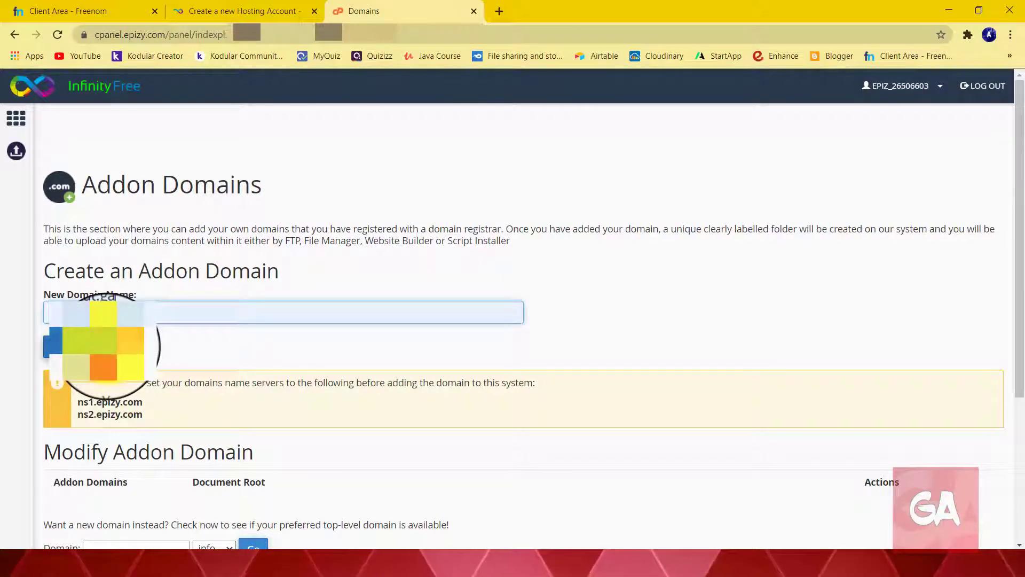
pyautogui.click(100, 350)
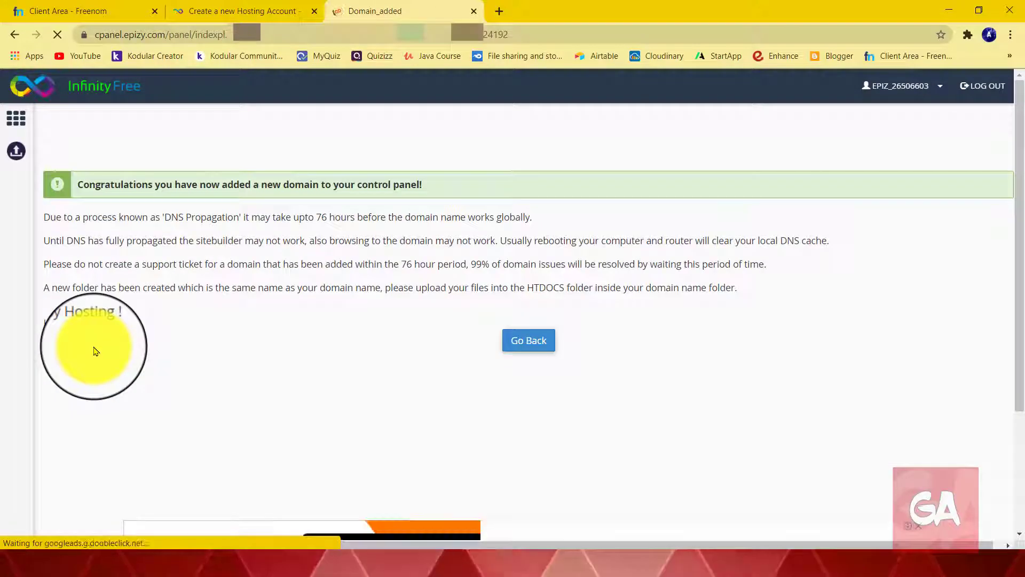
# Step: Read the domain confirmation message, return to the Addon Domains page and check the entry under Modify Addon Domain
pyautogui.moveTo(81, 183); pyautogui.dragTo(486, 201)
pyautogui.click(427, 285)
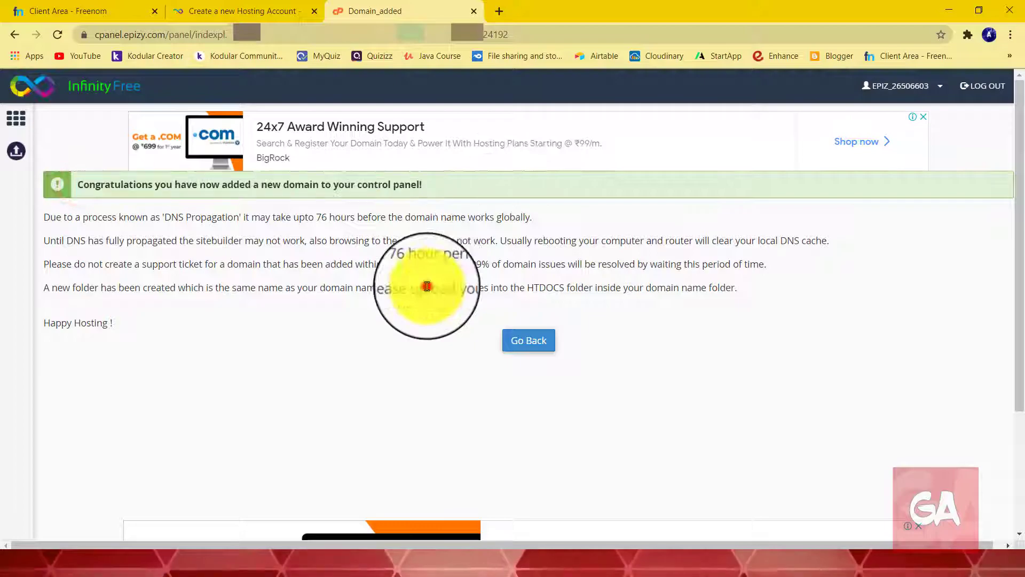
pyautogui.click(526, 334)
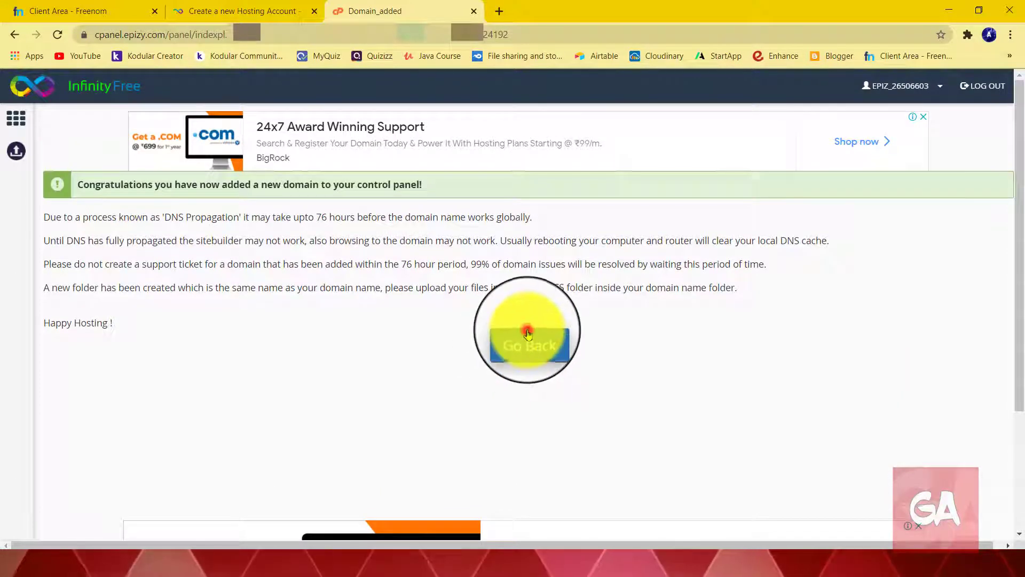
pyautogui.scroll(-2, 526, 338)
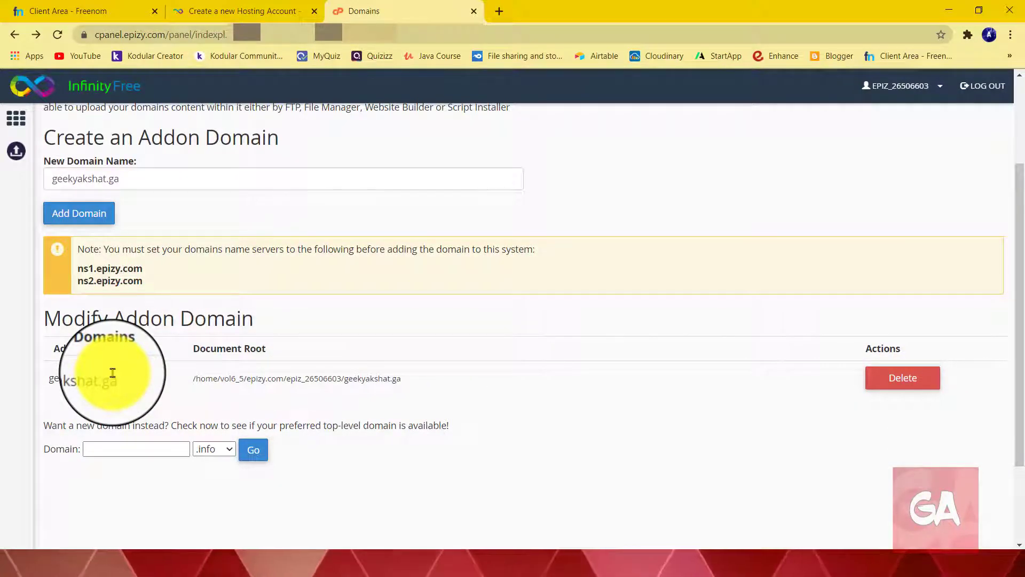
pyautogui.moveTo(113, 372); pyautogui.dragTo(59, 378)
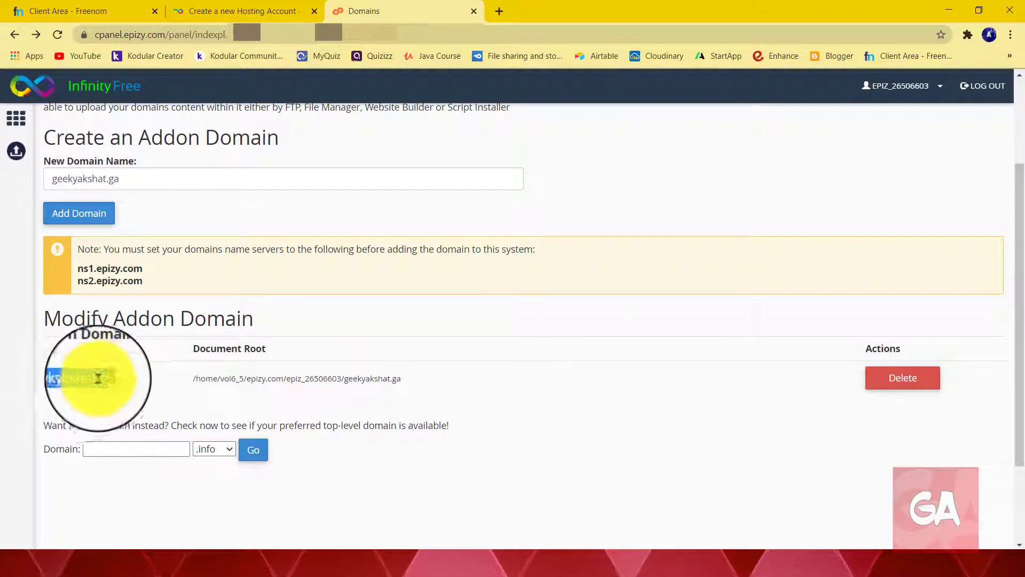
pyautogui.click(133, 378)
pyautogui.scroll(2, 57, 187)
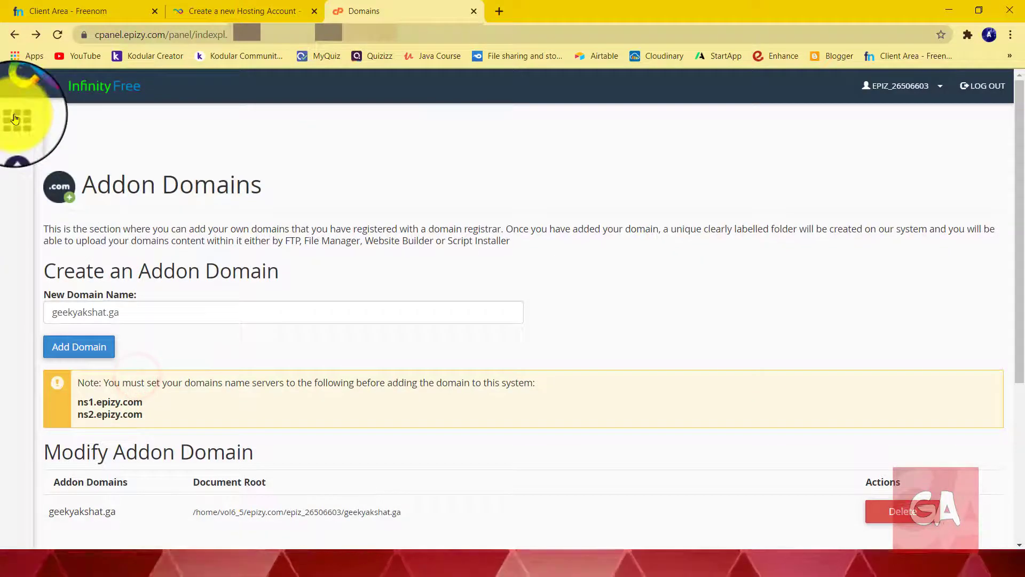
# Step: Return to the control panel home and open the Softaculous Apps Installer from the Software section
pyautogui.scroll(-5, 574, 368)
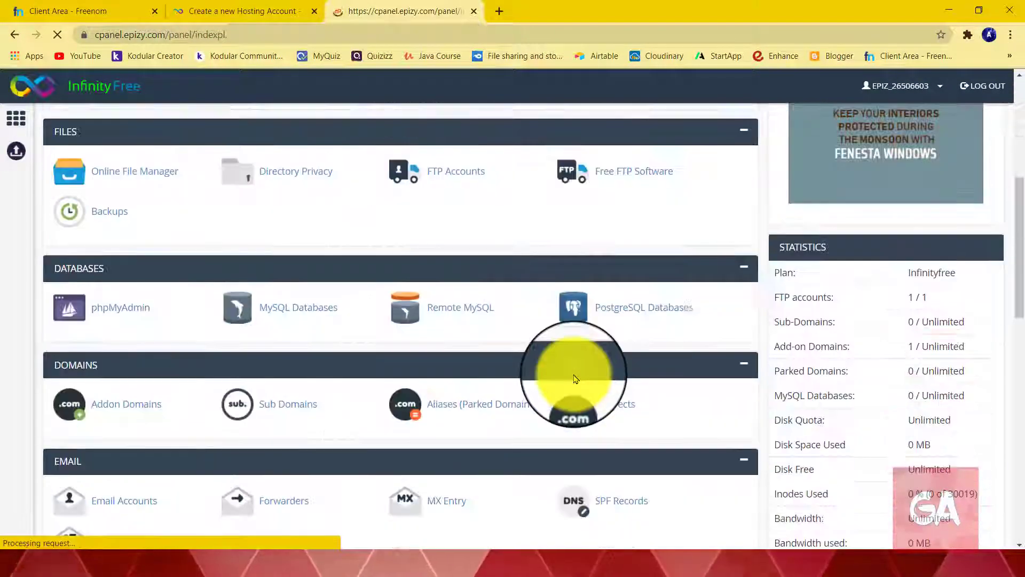
pyautogui.scroll(-7, 574, 377)
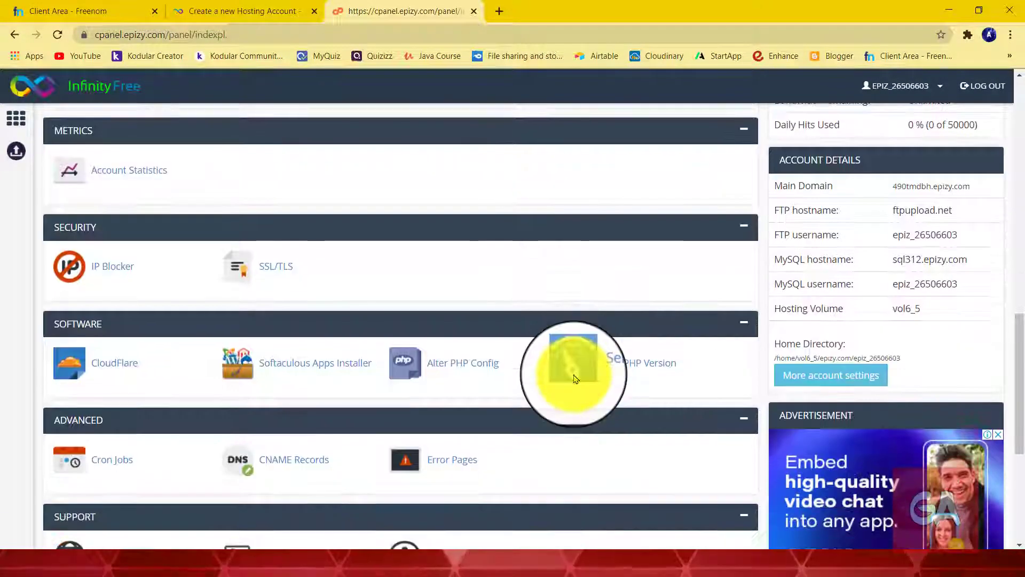
pyautogui.click(281, 366)
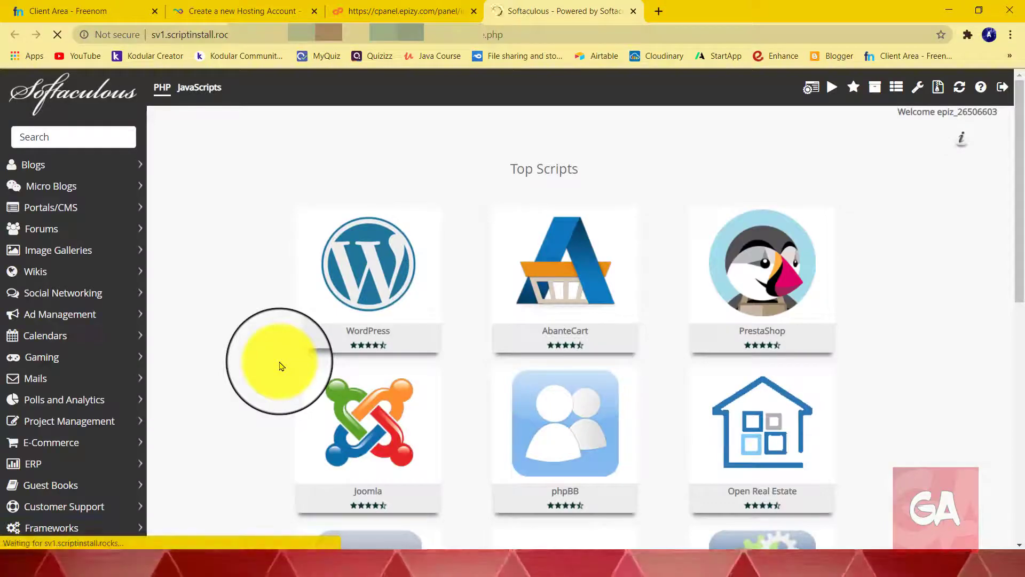
# Step: Browse the top scripts in Softaculous and open the installation form for WordPress
pyautogui.scroll(-9, 643, 268)
pyautogui.scroll(8, 643, 268)
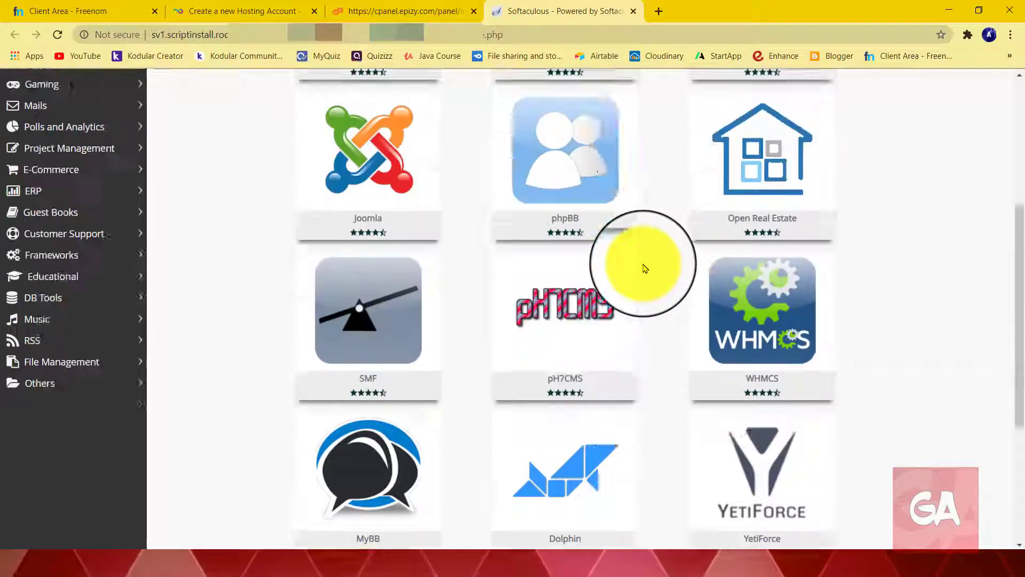
pyautogui.scroll(1, 643, 267)
pyautogui.moveTo(355, 291)
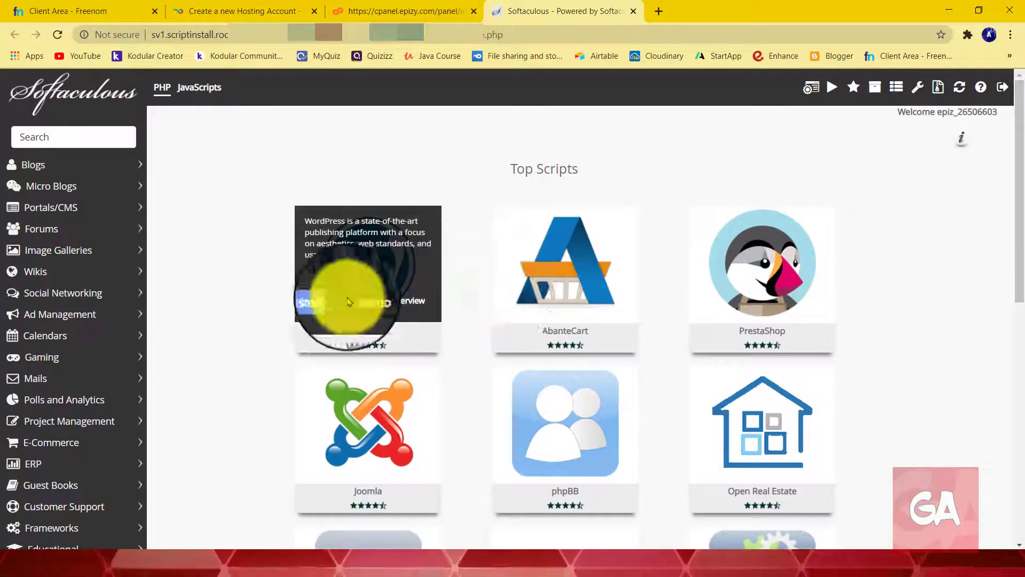
pyautogui.click(322, 303)
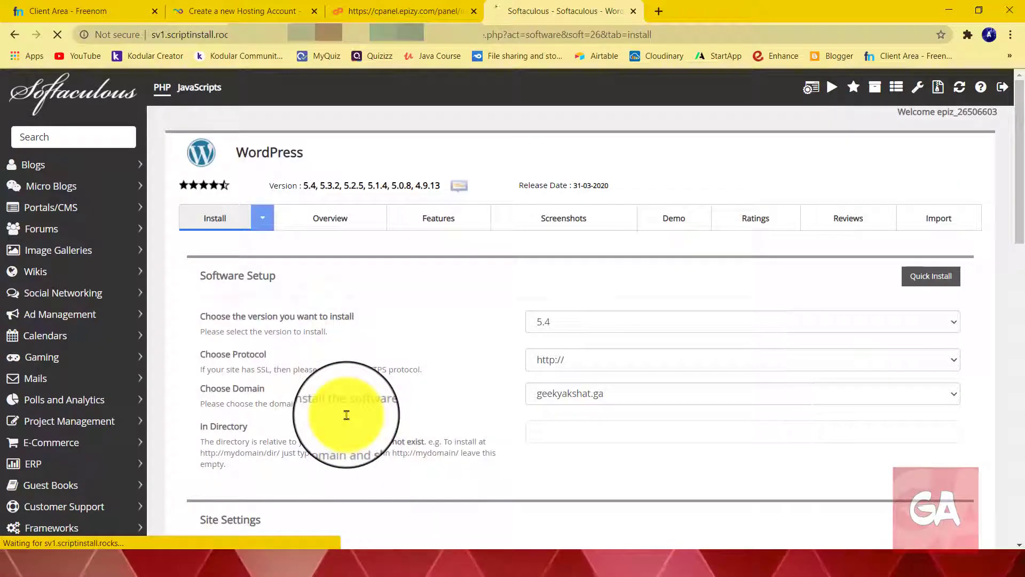
pyautogui.click(602, 359)
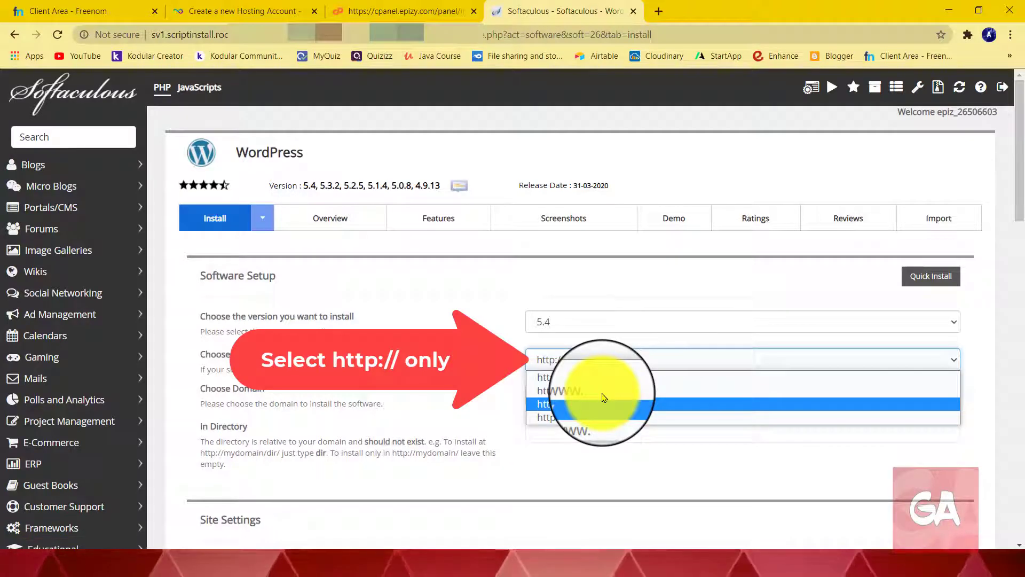
pyautogui.click(602, 415)
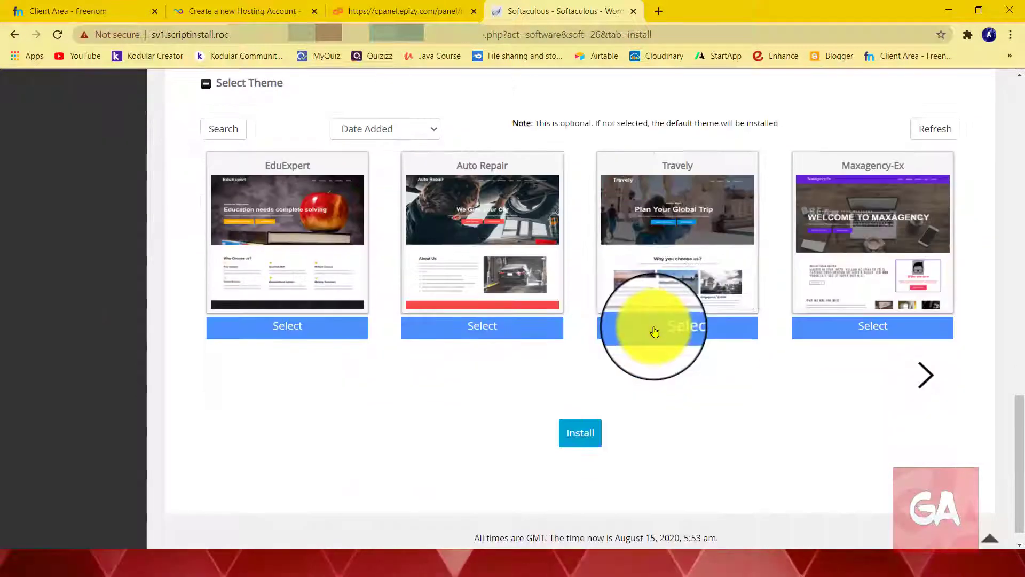
pyautogui.scroll(3, 534, 278)
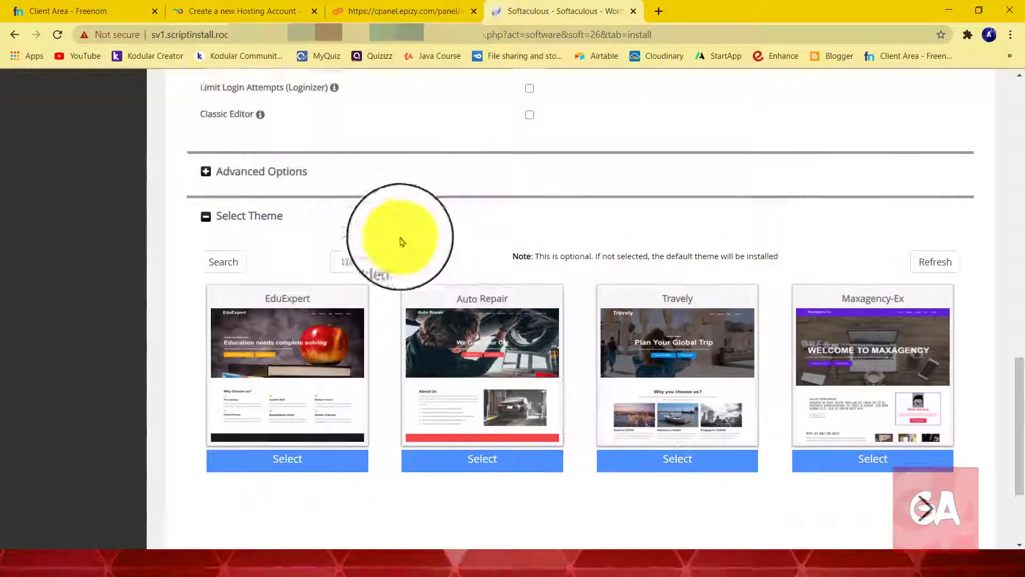
pyautogui.click(205, 172)
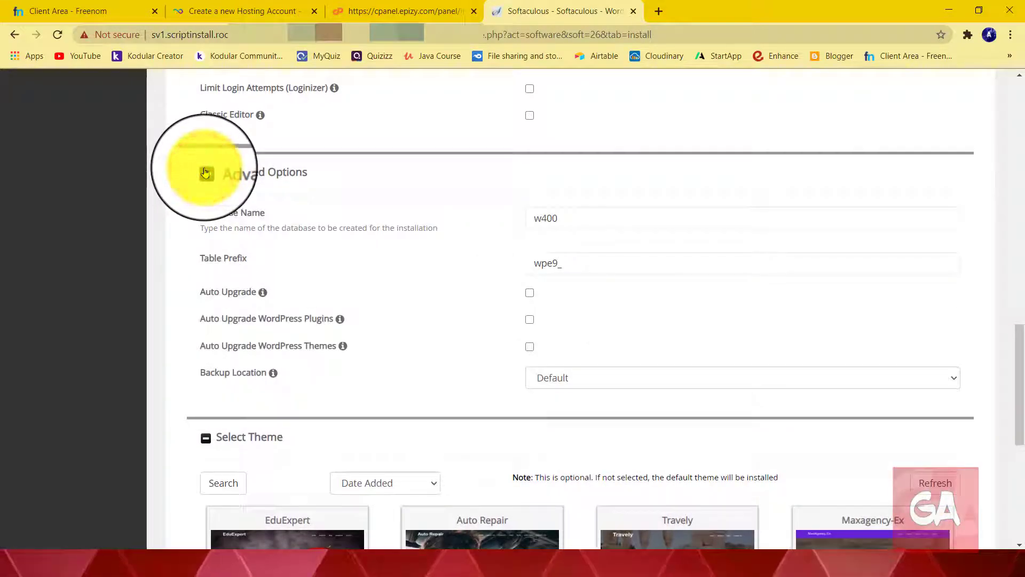
pyautogui.click(205, 170)
pyautogui.scroll(-3, 206, 172)
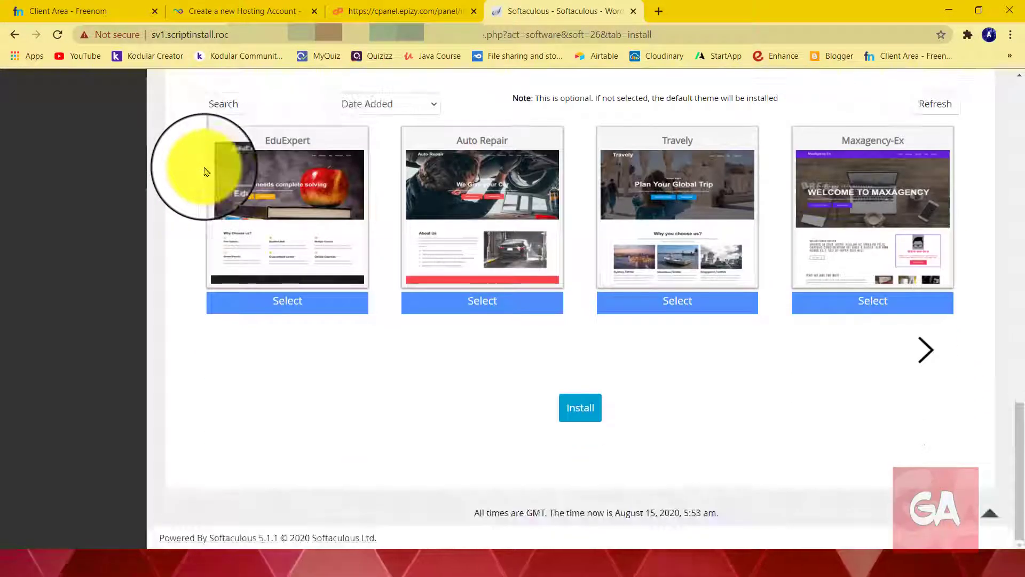
pyautogui.click(574, 418)
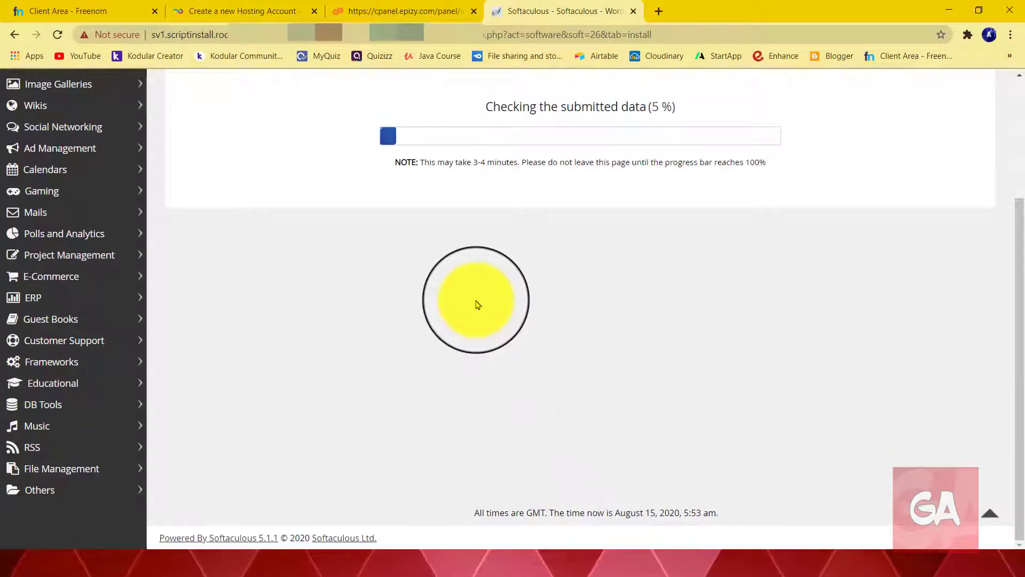
pyautogui.scroll(3, 477, 305)
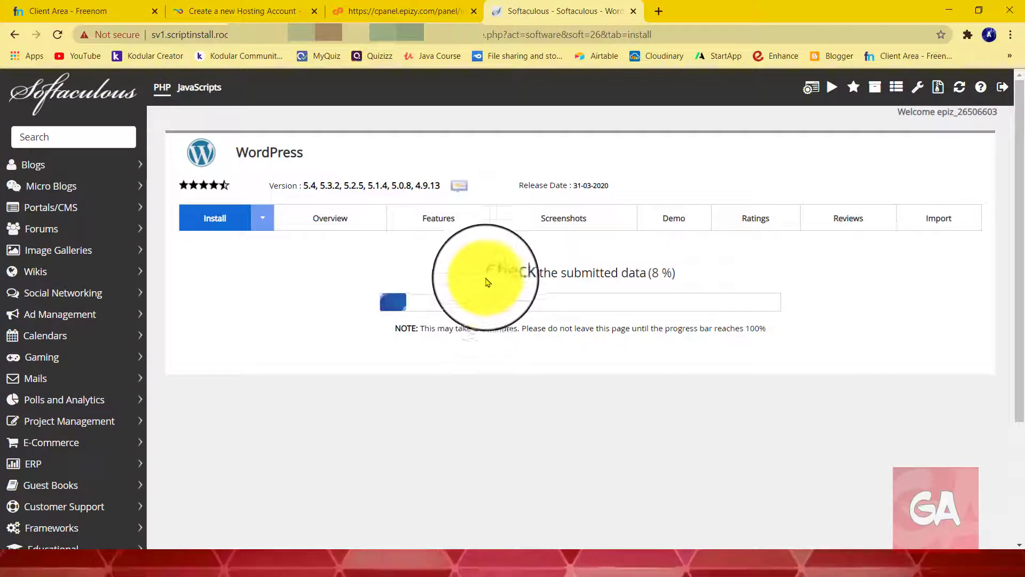
pyautogui.moveTo(488, 271); pyautogui.dragTo(675, 290)
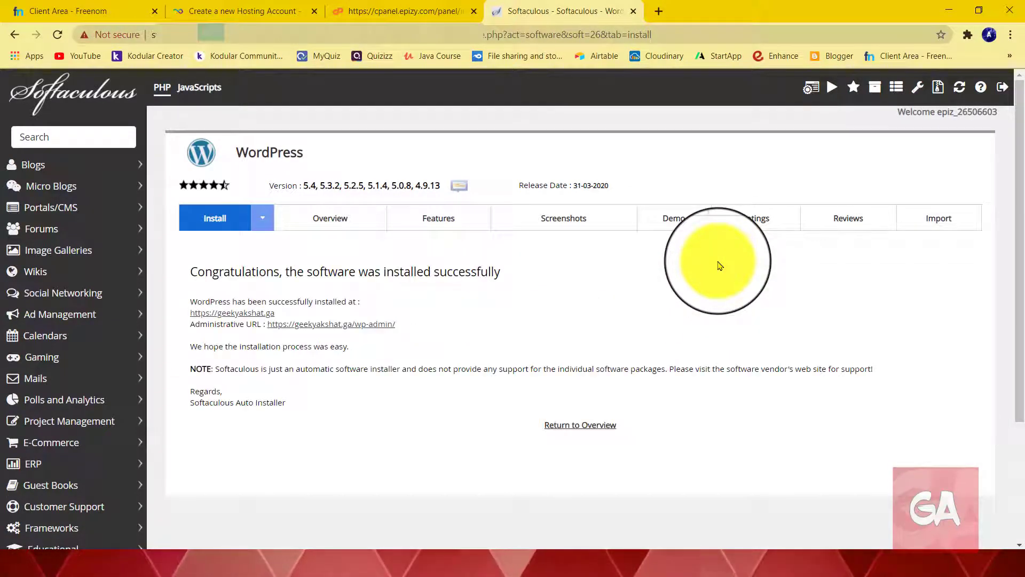
# Step: Open the installed geekyakshat.ga site in a new tab and check whether it loads
pyautogui.rightClick(226, 314)
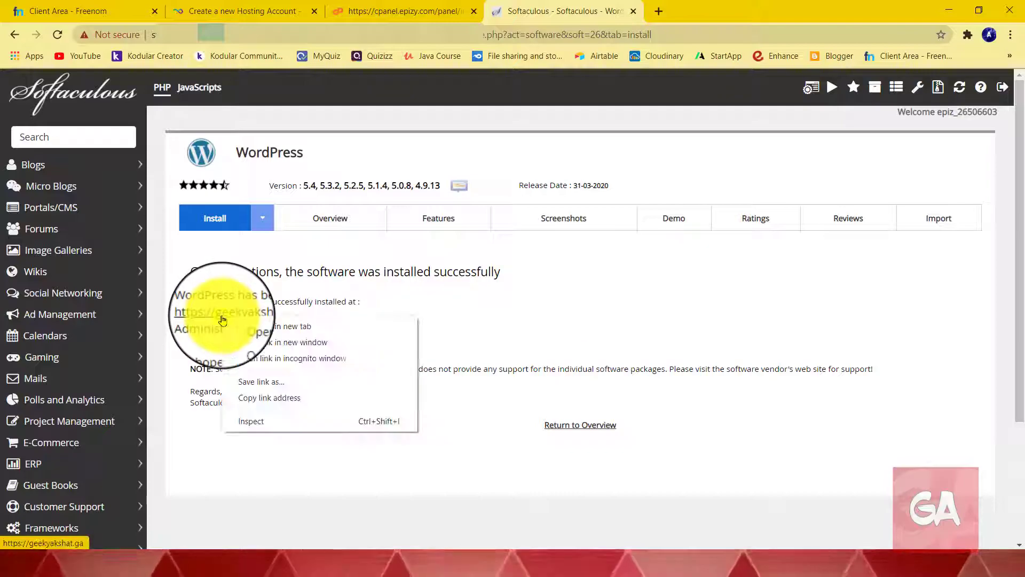
pyautogui.click(234, 326)
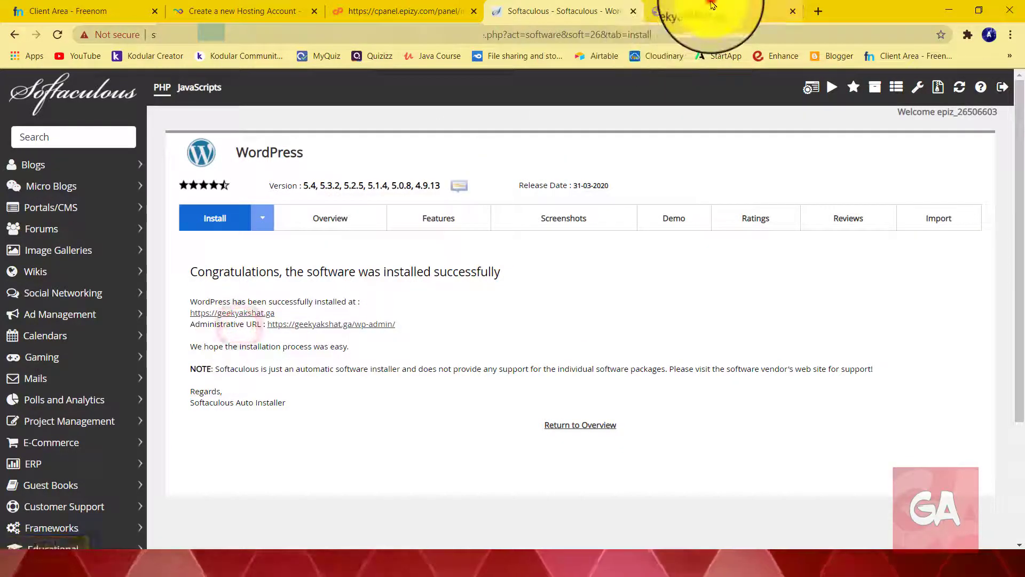
pyautogui.click(713, 6)
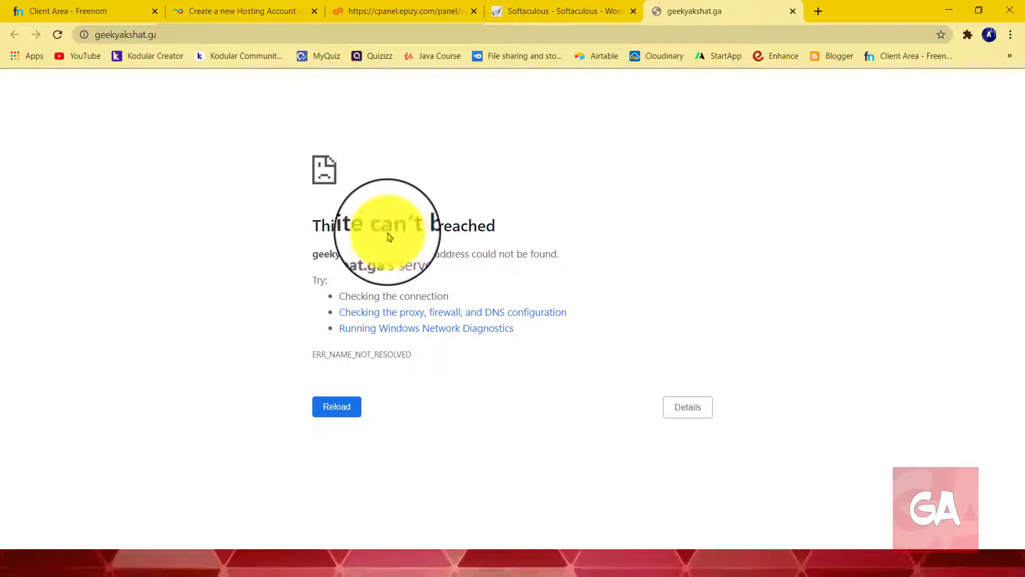
pyautogui.moveTo(390, 229); pyautogui.dragTo(524, 252)
pyautogui.click(572, 207)
# Step: Return to the InfinityFree control panel and open the Online File Manager from the Files section
pyautogui.click(576, 11)
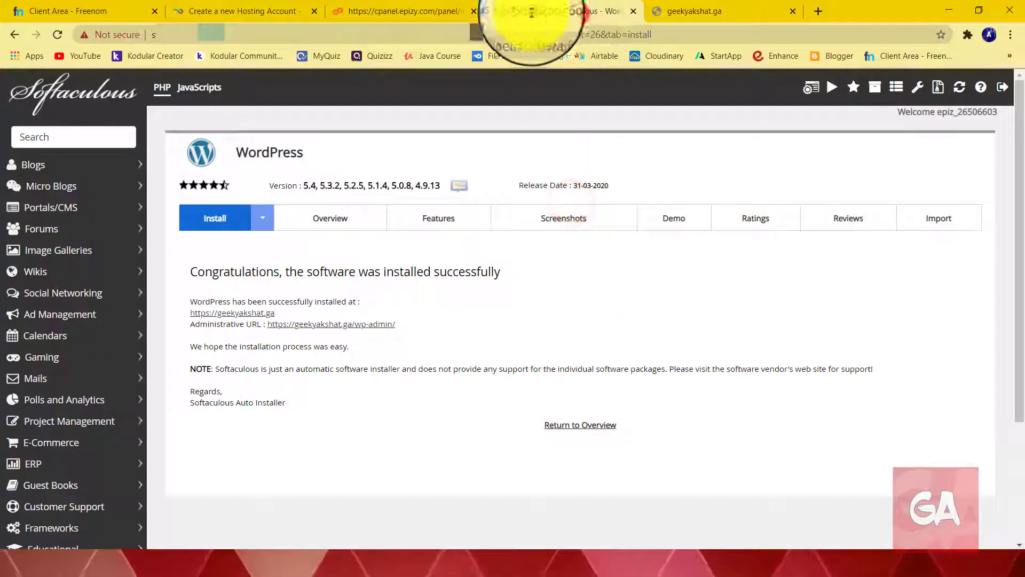
pyautogui.click(374, 13)
pyautogui.scroll(-2, 394, 418)
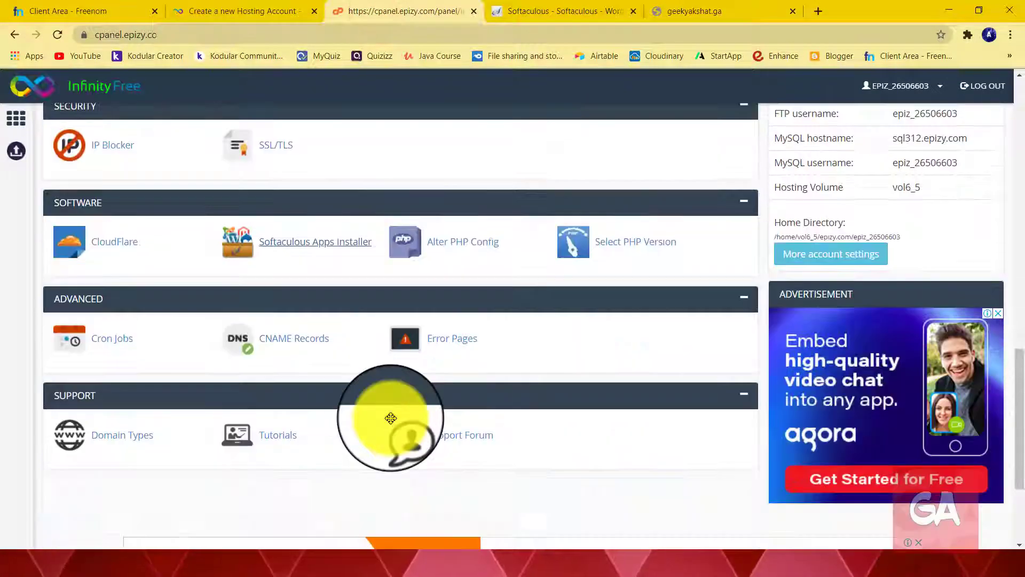
pyautogui.scroll(2, 392, 420)
pyautogui.scroll(13, 392, 422)
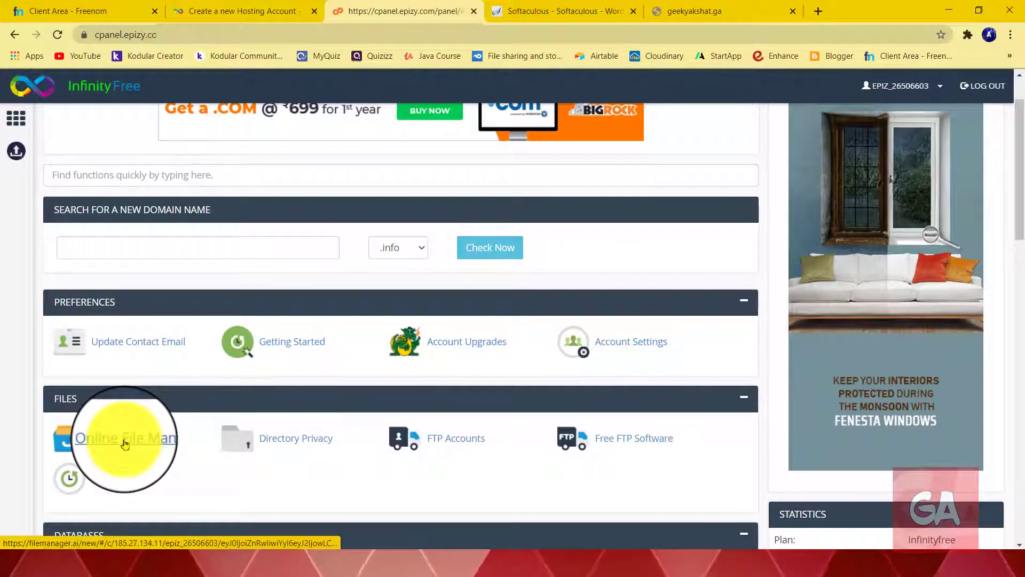
pyautogui.click(125, 443)
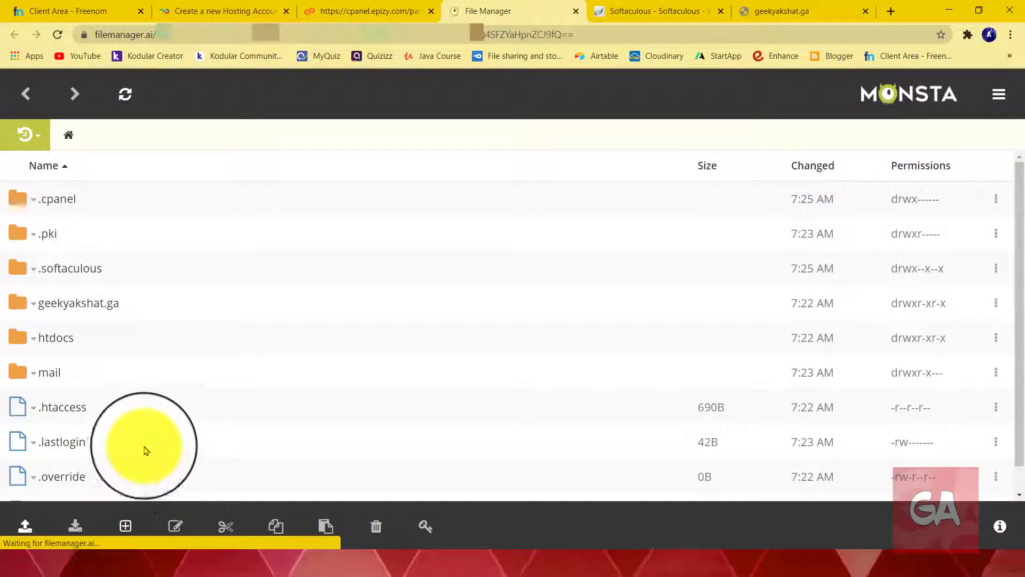
# Step: Create a new folder named public_html in the hosting account's home directory
pyautogui.scroll(-2, 145, 447)
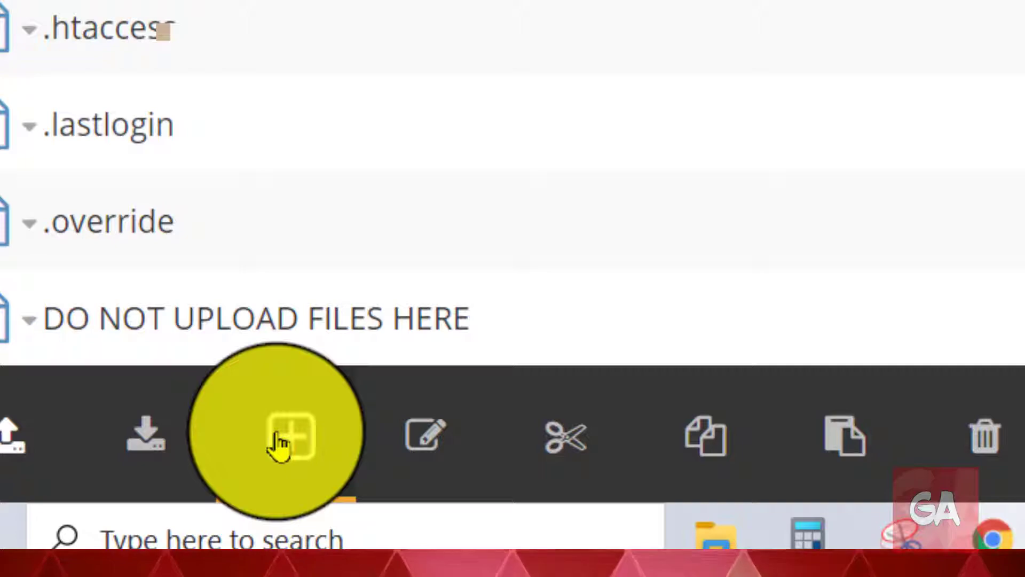
pyautogui.click(278, 441)
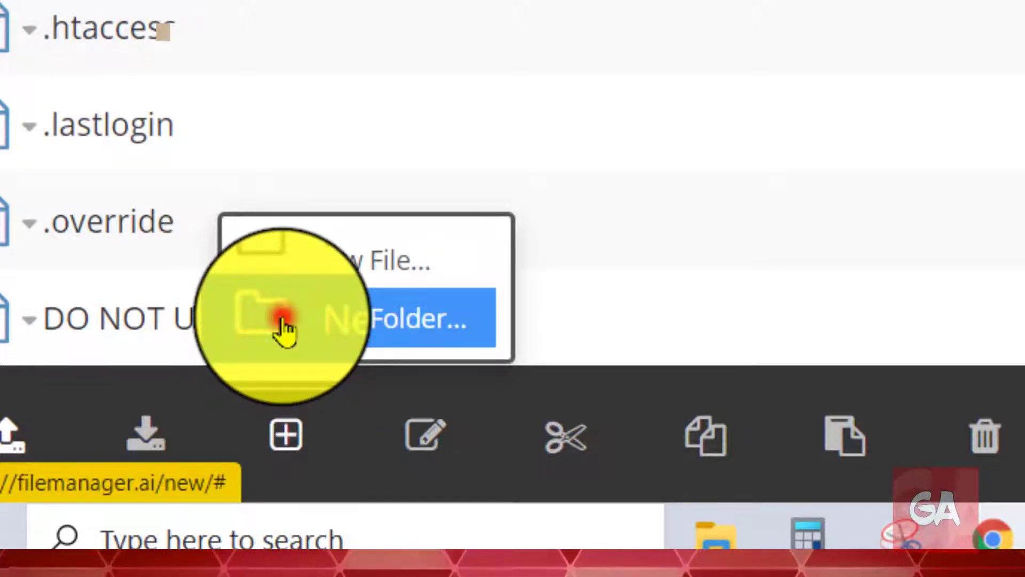
pyautogui.click(283, 323)
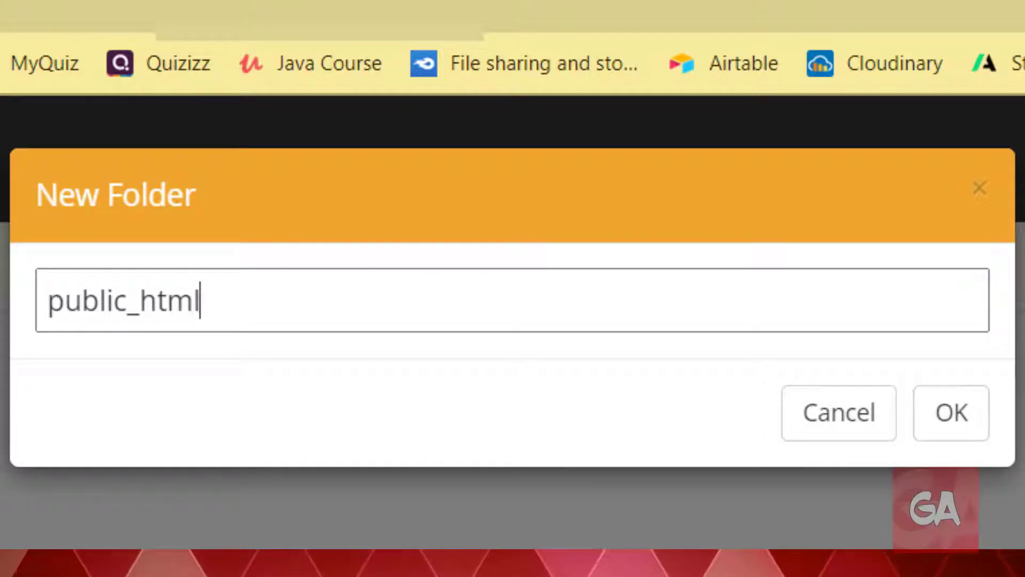
pyautogui.click(952, 413)
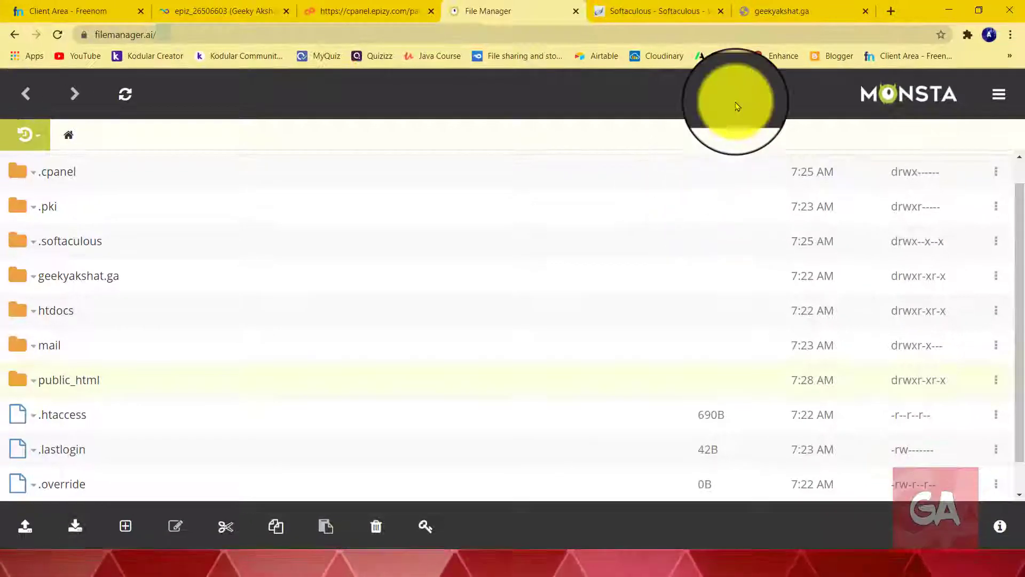
# Step: Reload the geekyakshat.ga site, and open the WordPress administrative URL from the Softaculous installation page in a new tab
pyautogui.click(780, 11)
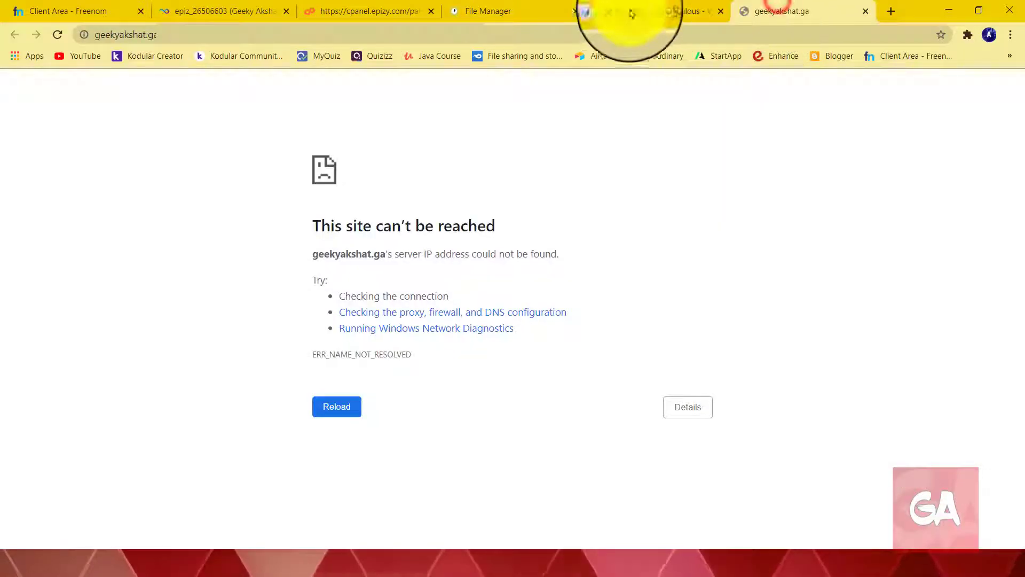
pyautogui.click(56, 38)
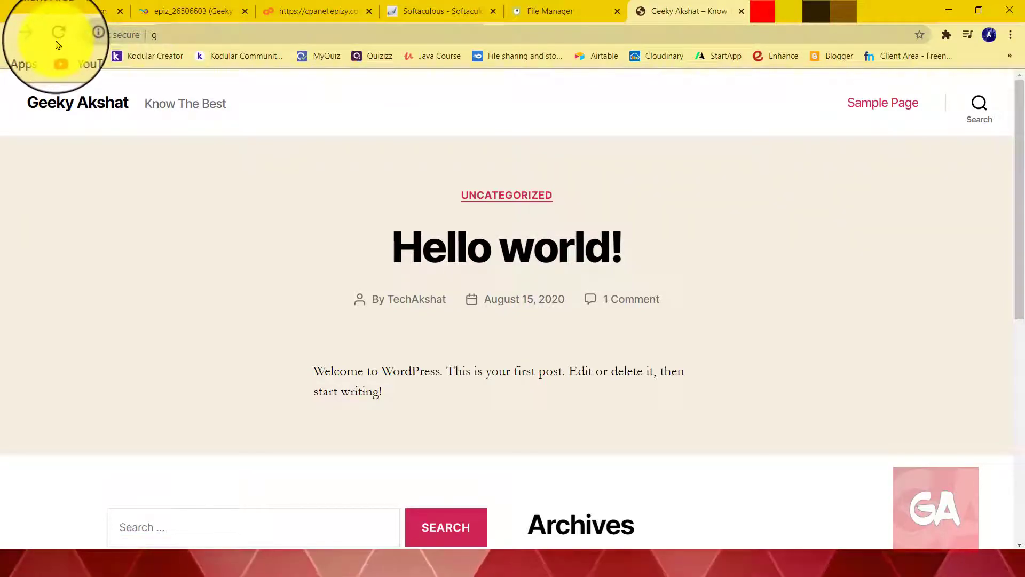
pyautogui.click(432, 11)
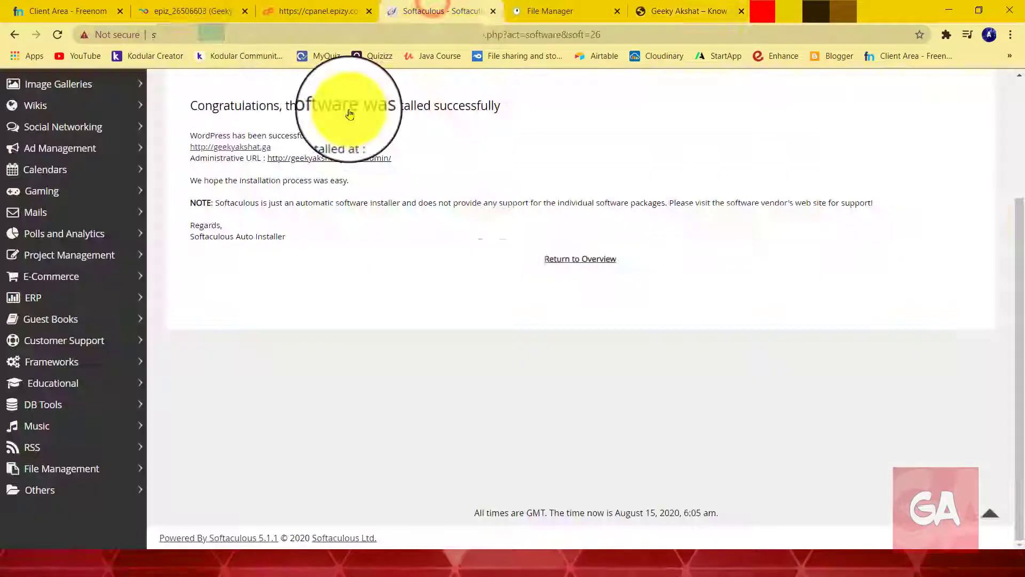
pyautogui.rightClick(299, 158)
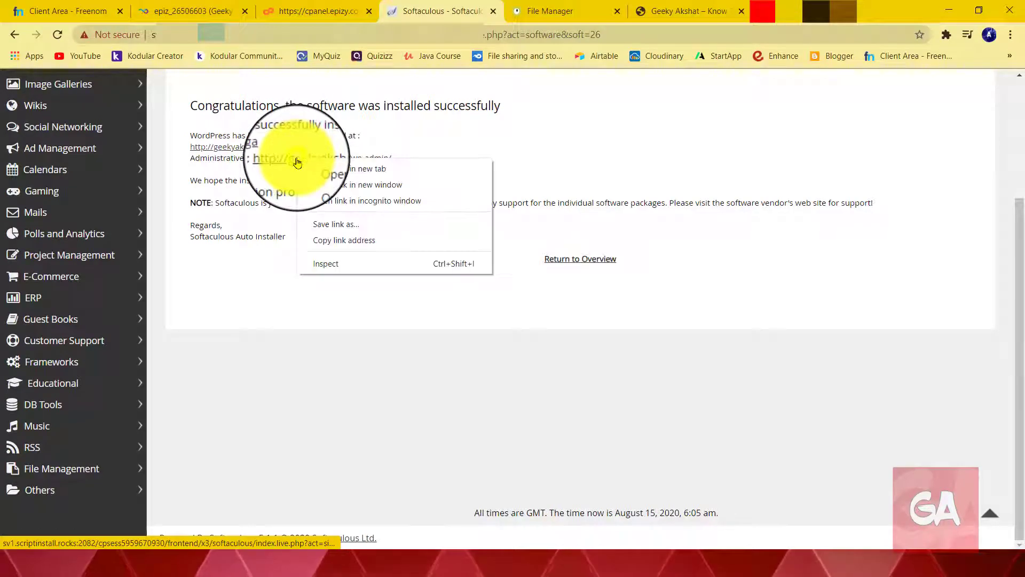
pyautogui.click(312, 169)
pyautogui.click(501, 6)
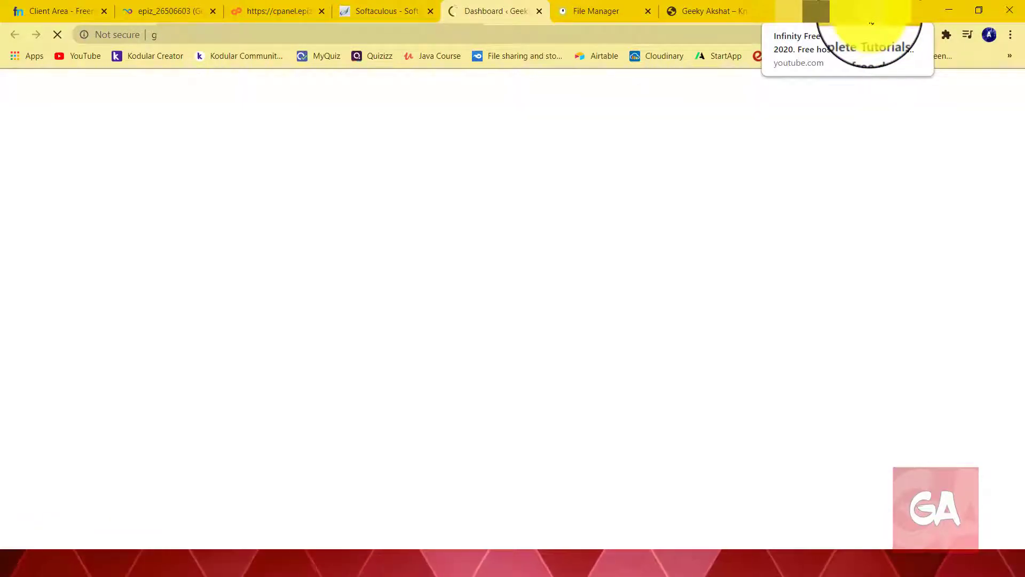
# Step: Close the extra YouTube tab and look over the WordPress Dashboard's sections and side menu
pyautogui.click(870, 12)
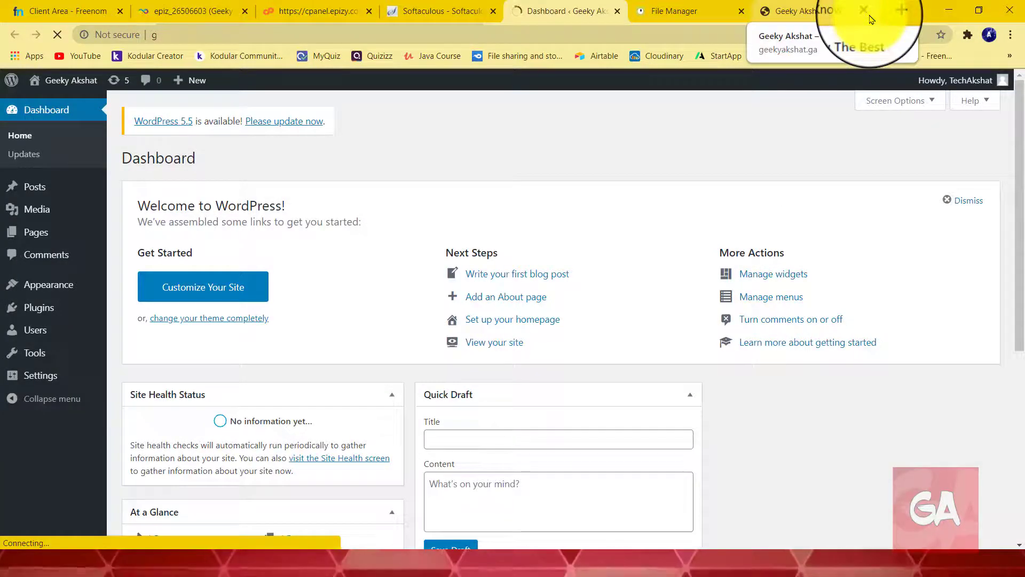
pyautogui.scroll(-6, 242, 291)
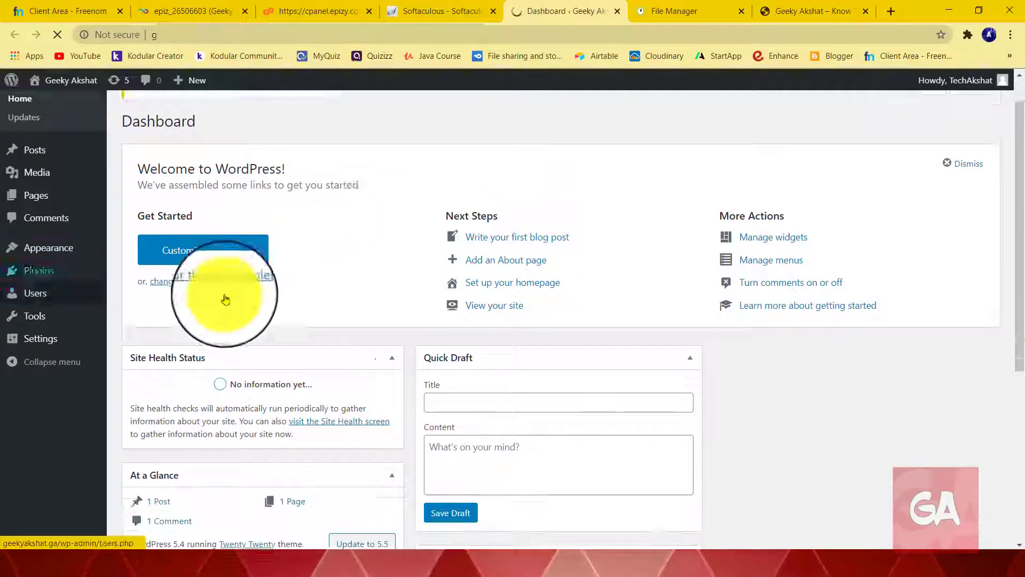
pyautogui.scroll(6, 187, 314)
pyautogui.scroll(-6, 156, 314)
pyautogui.scroll(5, 187, 308)
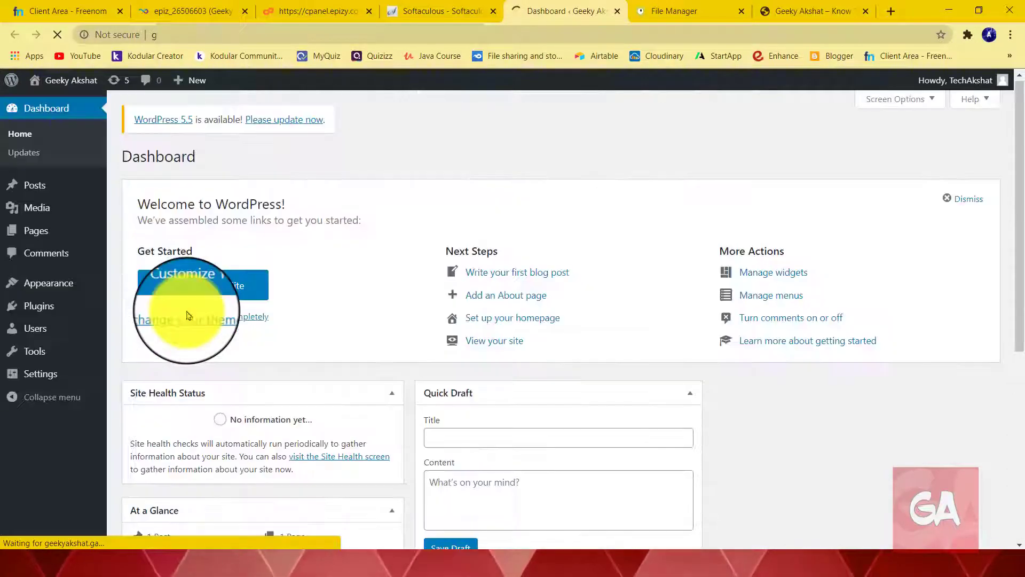